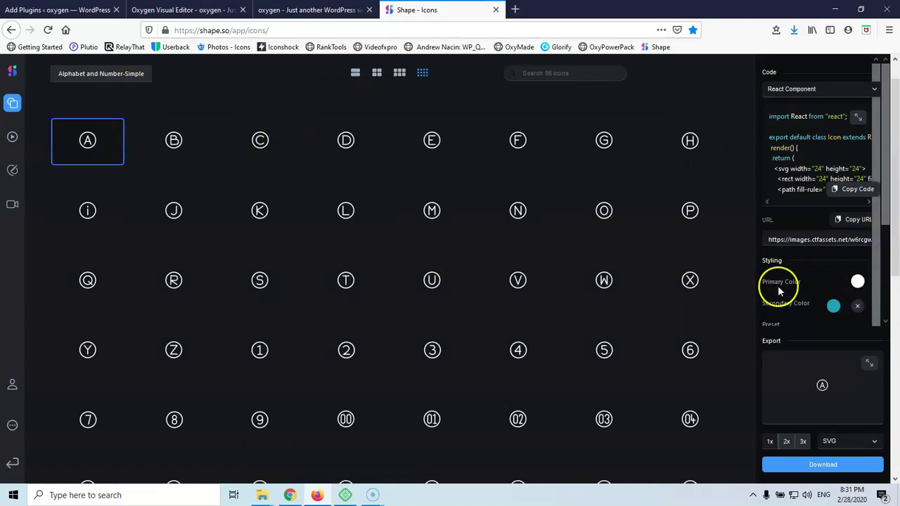
- Set the primary colour of the icons to a muted red
{"action": "left_click", "coordinate": [857, 282]}
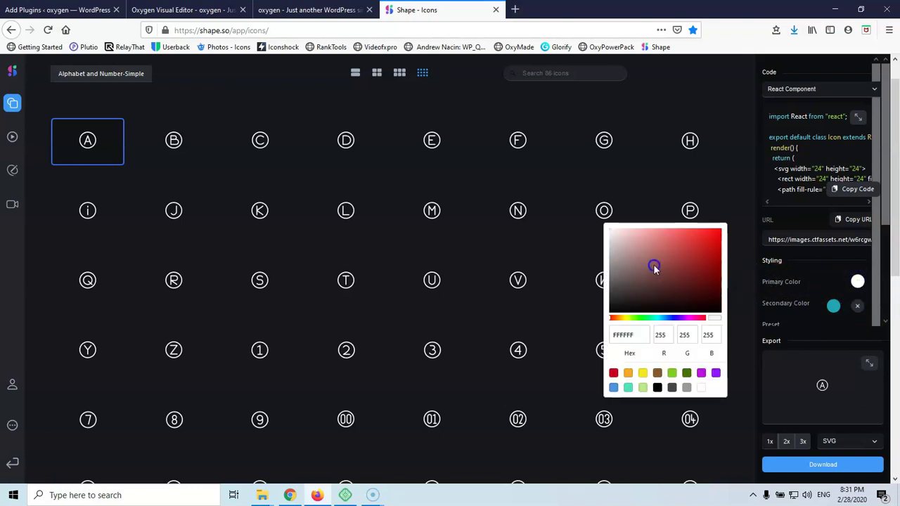
{"action": "left_click", "coordinate": [669, 257]}
{"action": "left_click", "coordinate": [504, 233]}
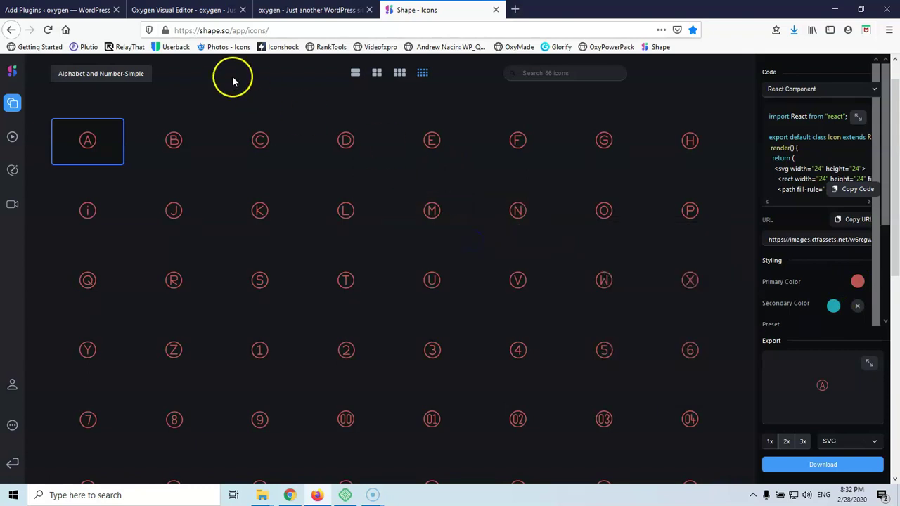
- Switch the icon category to All and look through the communication, currency, editing and food icons
{"action": "left_click", "coordinate": [116, 74]}
{"action": "left_click", "coordinate": [98, 91]}
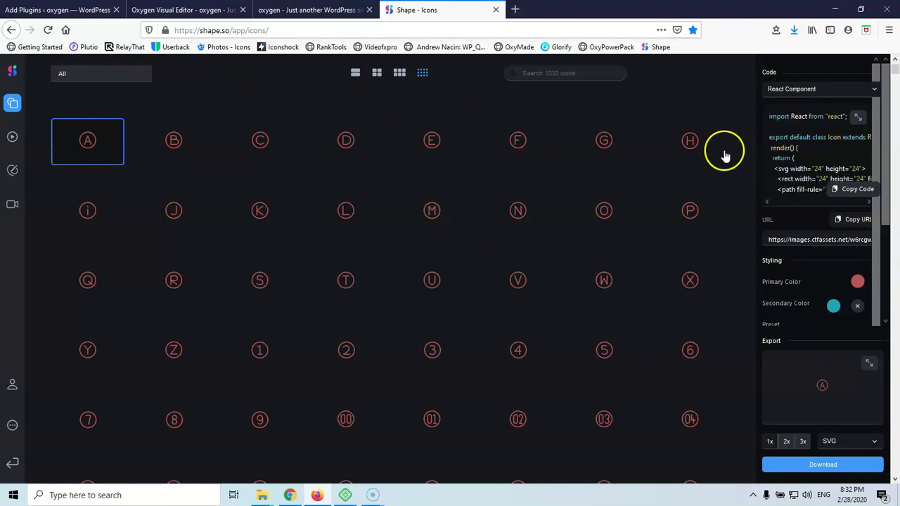
{"action": "scroll", "coordinate": [218, 140], "scroll_direction": "down", "scroll_amount": 3}
{"action": "scroll", "coordinate": [218, 142], "scroll_direction": "down", "scroll_amount": 5}
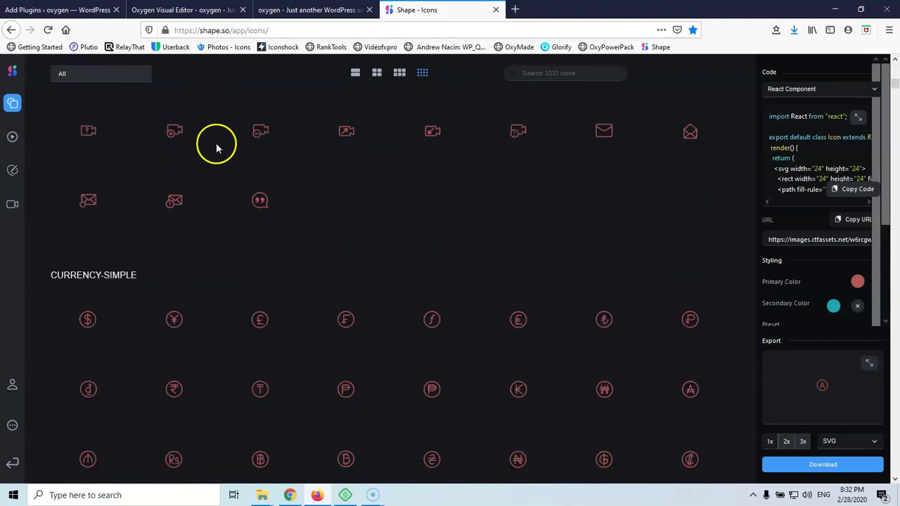
{"action": "scroll", "coordinate": [216, 147], "scroll_direction": "up", "scroll_amount": 3}
{"action": "scroll", "coordinate": [260, 194], "scroll_direction": "up", "scroll_amount": 3}
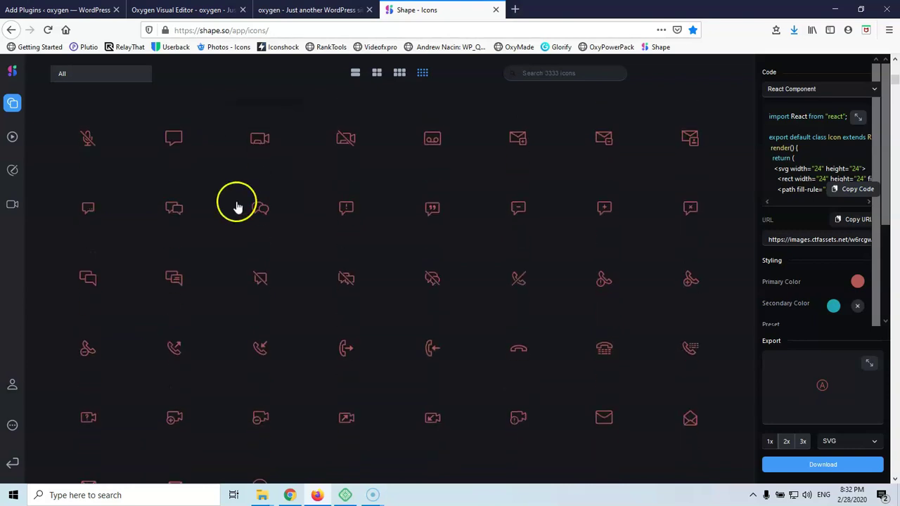
{"action": "scroll", "coordinate": [404, 244], "scroll_direction": "down", "scroll_amount": 6}
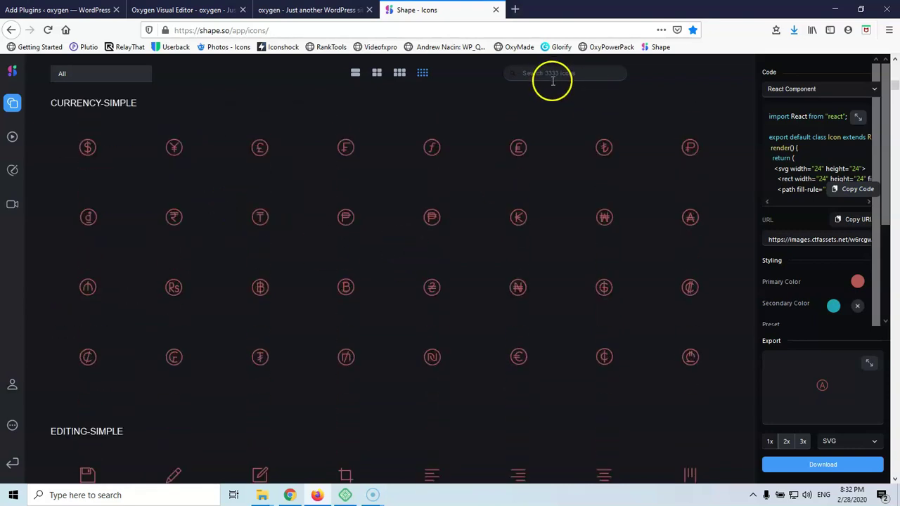
{"action": "scroll", "coordinate": [486, 241], "scroll_direction": "down", "scroll_amount": 8}
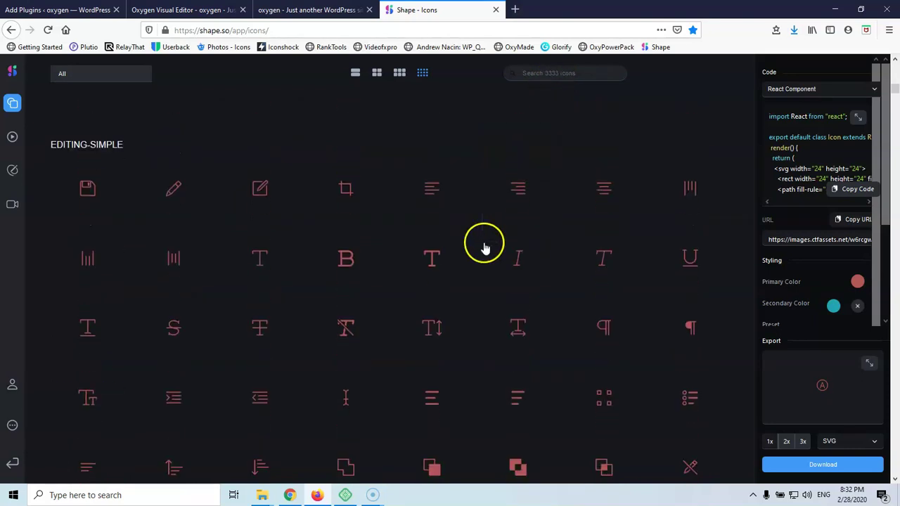
{"action": "scroll", "coordinate": [485, 248], "scroll_direction": "down", "scroll_amount": 10}
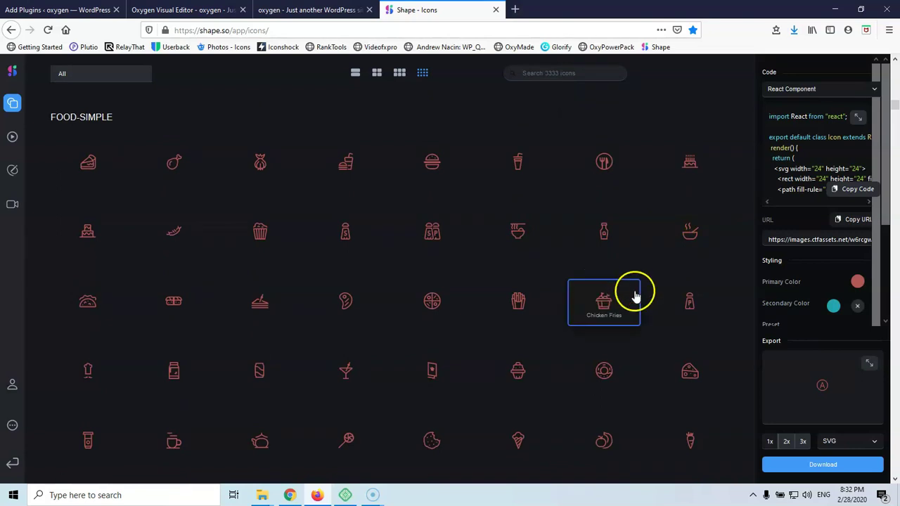
- Set the secondary colour to teal 3D878F
{"action": "left_click", "coordinate": [834, 306]}
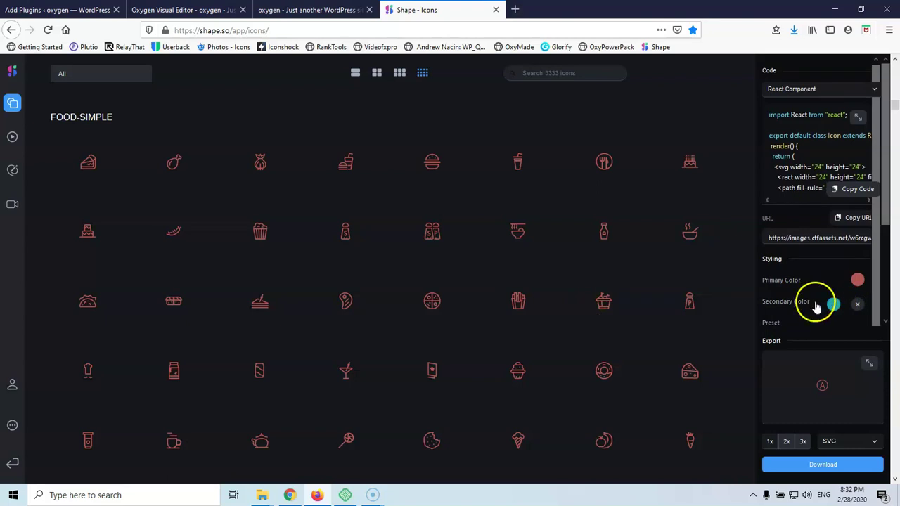
{"action": "left_click", "coordinate": [832, 305]}
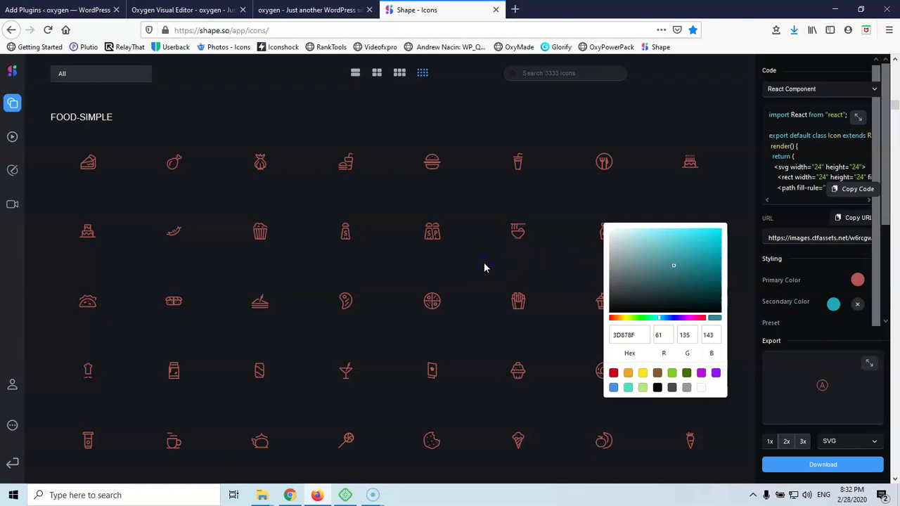
{"action": "left_click", "coordinate": [483, 267]}
- Find and select the wristwatch icon and show its available export formats
{"action": "scroll", "coordinate": [443, 270], "scroll_direction": "down", "scroll_amount": 15}
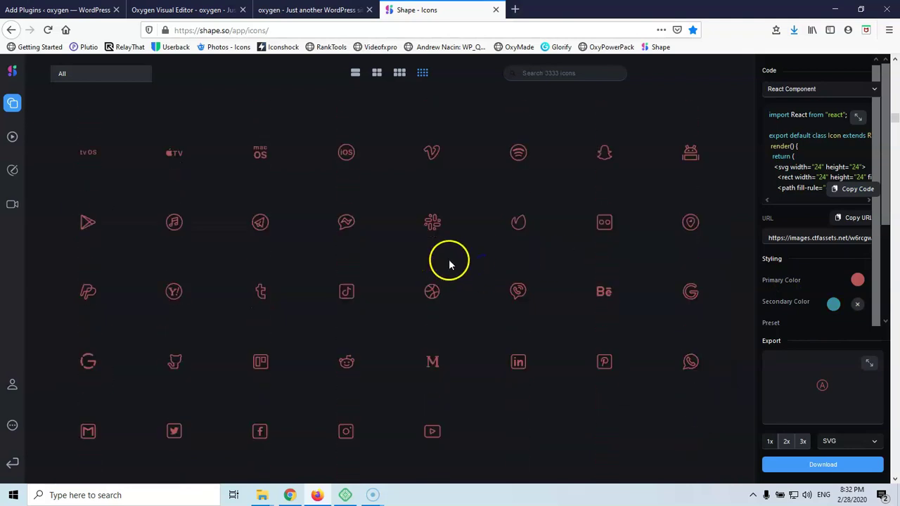
{"action": "scroll", "coordinate": [458, 262], "scroll_direction": "down", "scroll_amount": 5}
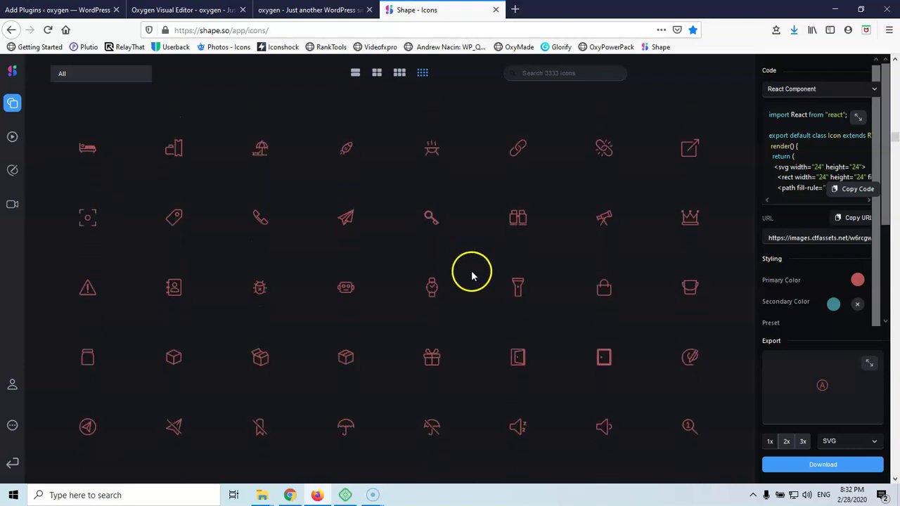
{"action": "left_click", "coordinate": [428, 294]}
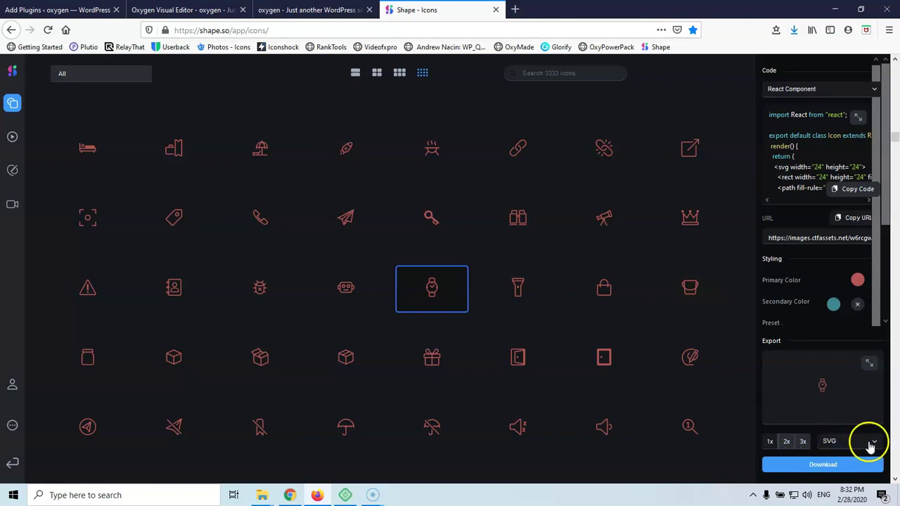
{"action": "left_click", "coordinate": [875, 444]}
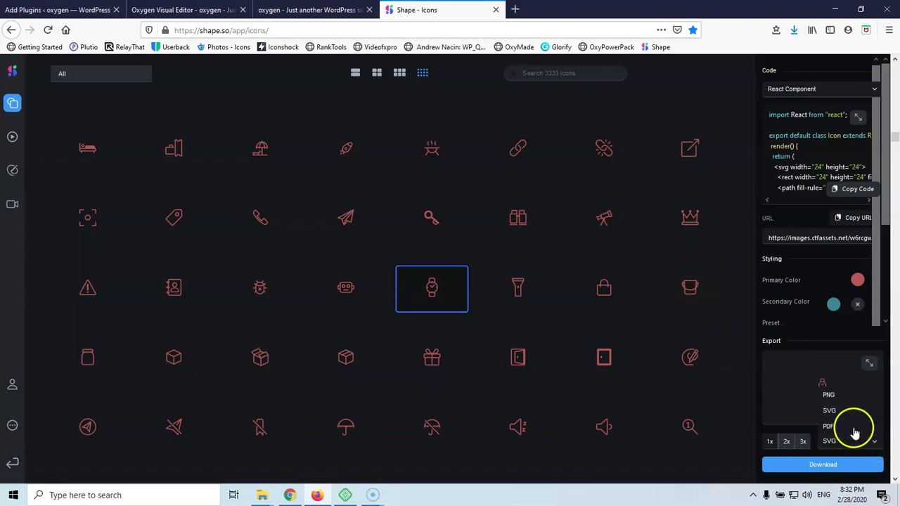
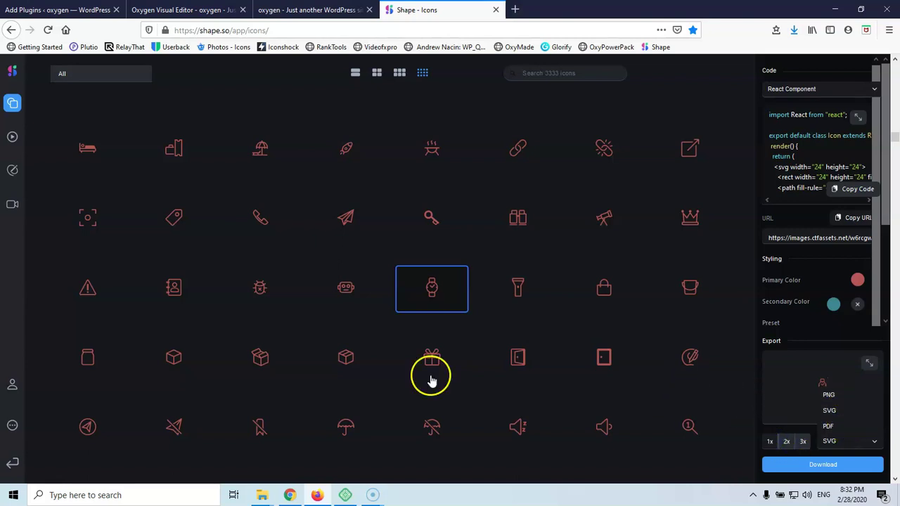
- Open the animated icons library and preview the muted speaker and speaker icons
{"action": "left_click", "coordinate": [12, 138]}
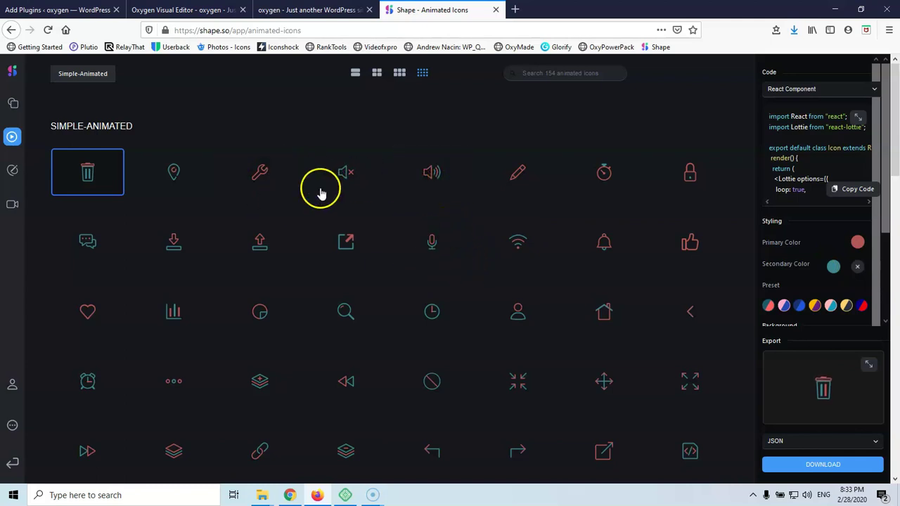
{"action": "left_click", "coordinate": [352, 178]}
{"action": "left_click", "coordinate": [701, 300]}
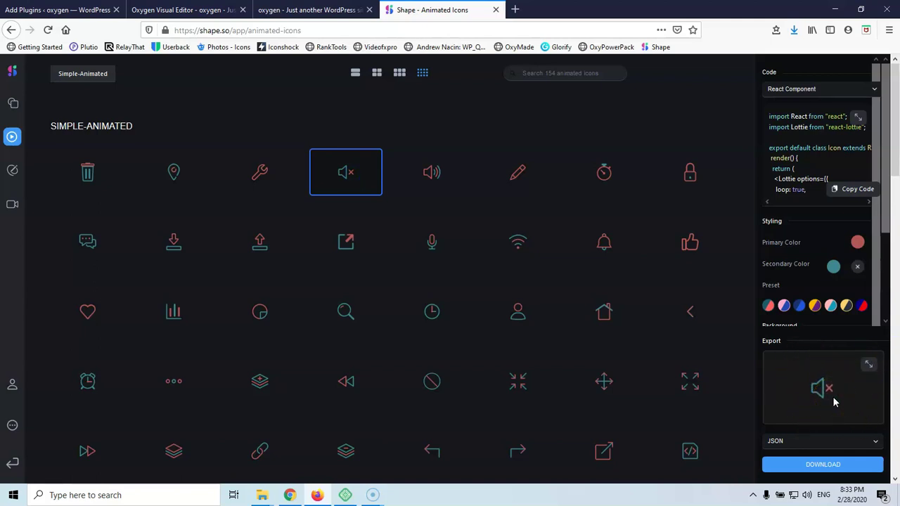
{"action": "left_click", "coordinate": [431, 180]}
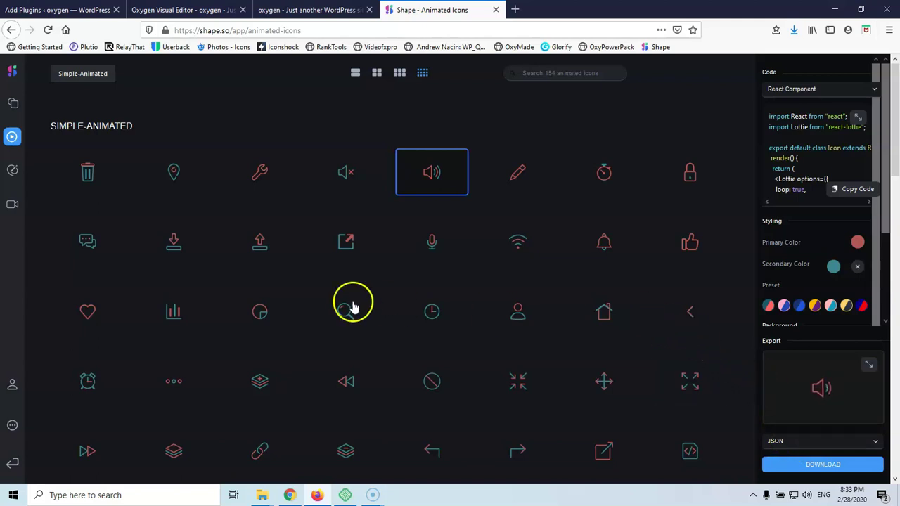
- Look through the whole Simple-Animated icon collection
{"action": "scroll", "coordinate": [352, 308], "scroll_direction": "down", "scroll_amount": 20}
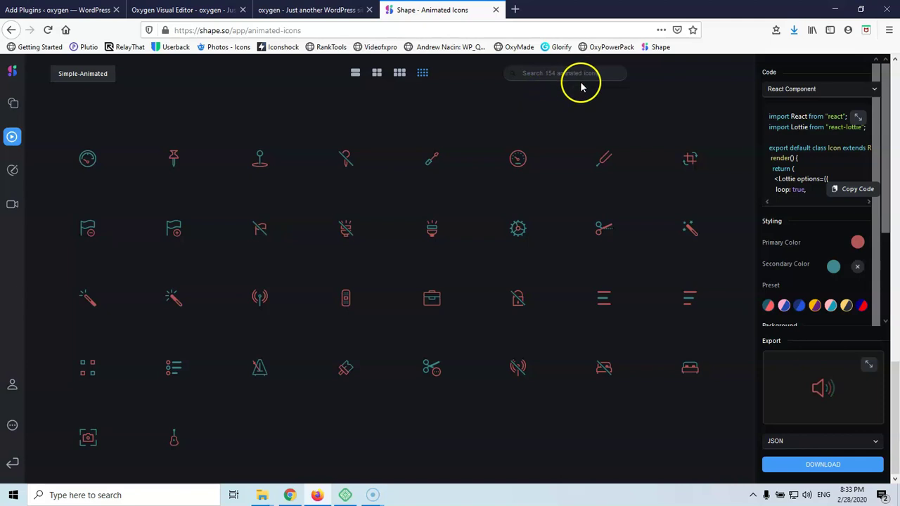
{"action": "scroll", "coordinate": [552, 203], "scroll_direction": "up", "scroll_amount": 5}
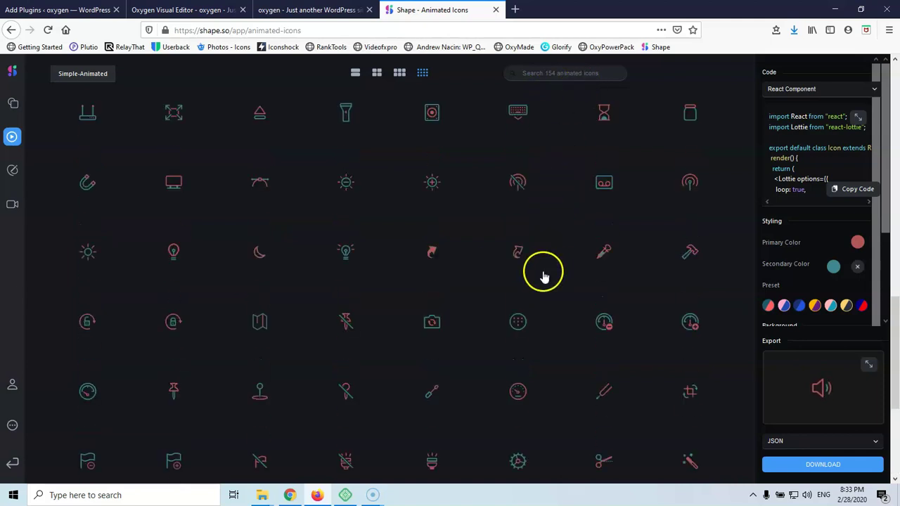
{"action": "scroll", "coordinate": [348, 175], "scroll_direction": "down", "scroll_amount": 5}
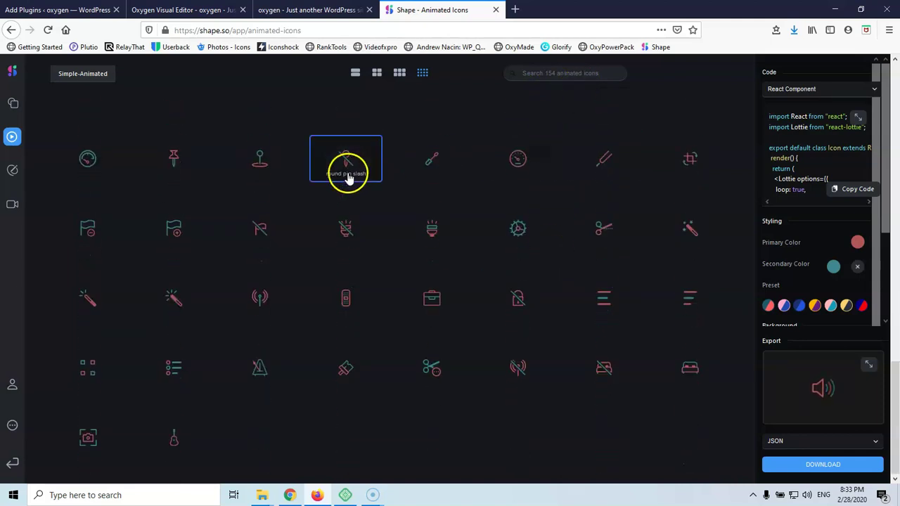
{"action": "scroll", "coordinate": [338, 218], "scroll_direction": "up", "scroll_amount": 5}
{"action": "scroll", "coordinate": [337, 229], "scroll_direction": "down", "scroll_amount": 5}
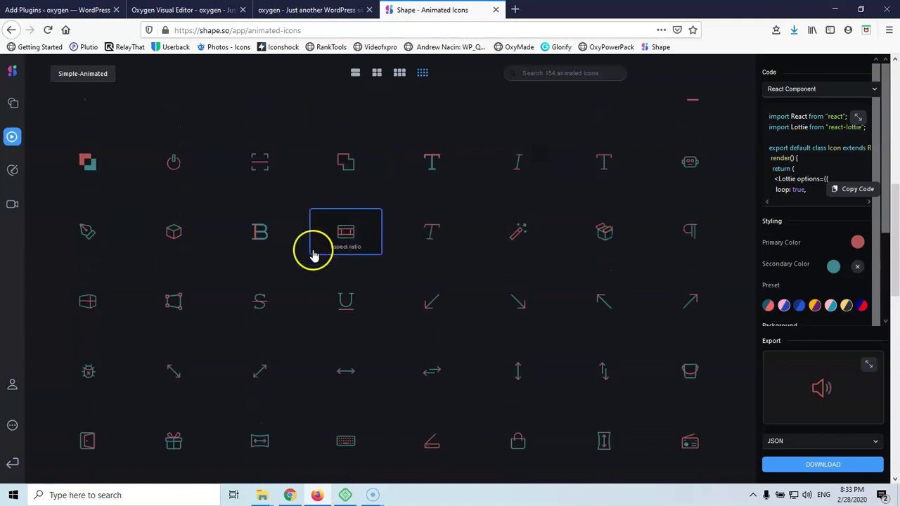
{"action": "scroll", "coordinate": [312, 251], "scroll_direction": "up", "scroll_amount": 10}
- Open the illustrations library, show the export formats and preview a Playful illustration of a person in a white coat
{"action": "left_click", "coordinate": [12, 171]}
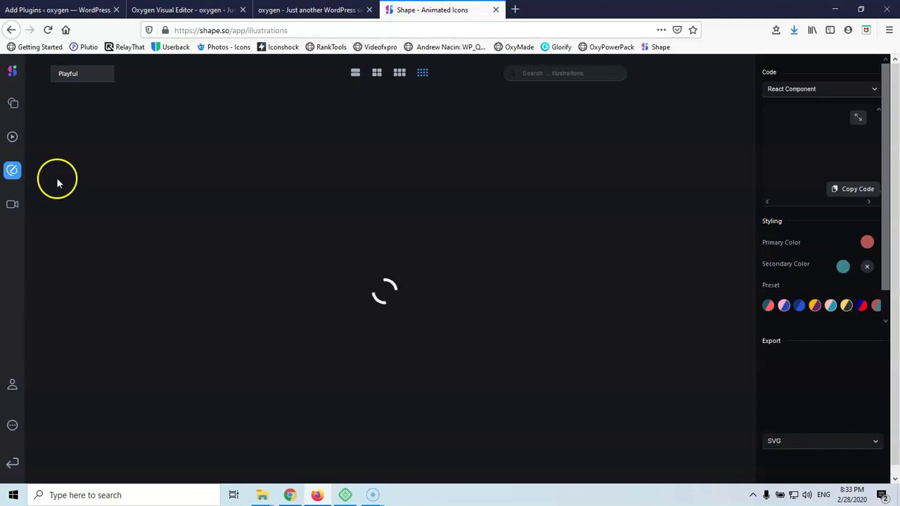
{"action": "left_click", "coordinate": [849, 447]}
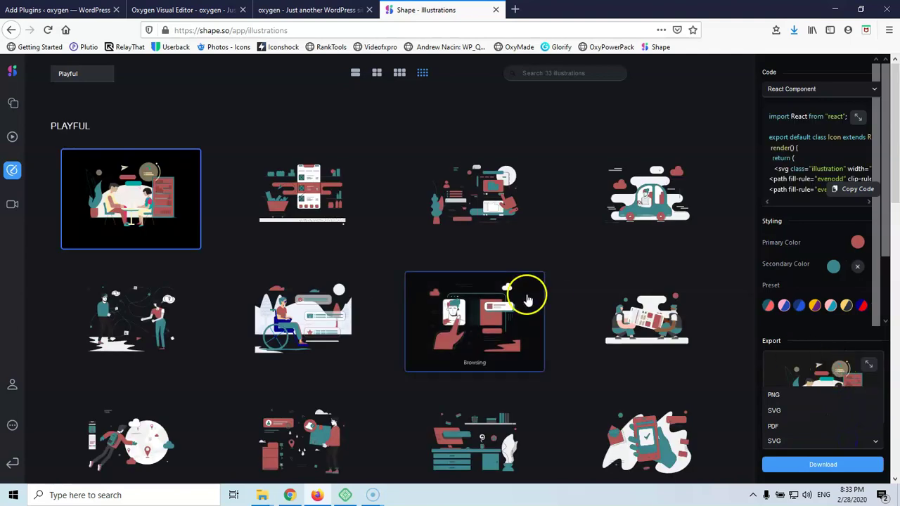
{"action": "scroll", "coordinate": [315, 217], "scroll_direction": "down", "scroll_amount": 5}
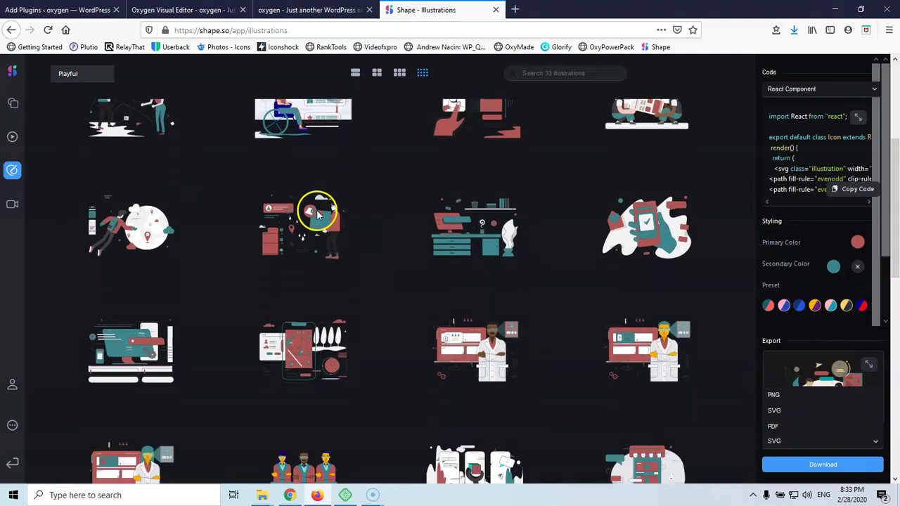
{"action": "left_click", "coordinate": [481, 226]}
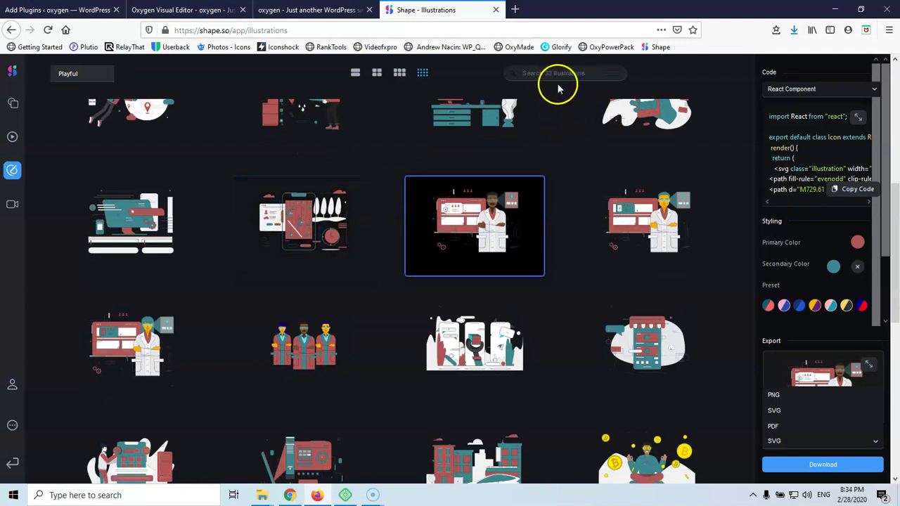
- Switch the illustration category to All, look through Valentine and Playful, and preview the third illustration in Scenes
{"action": "left_click", "coordinate": [94, 75]}
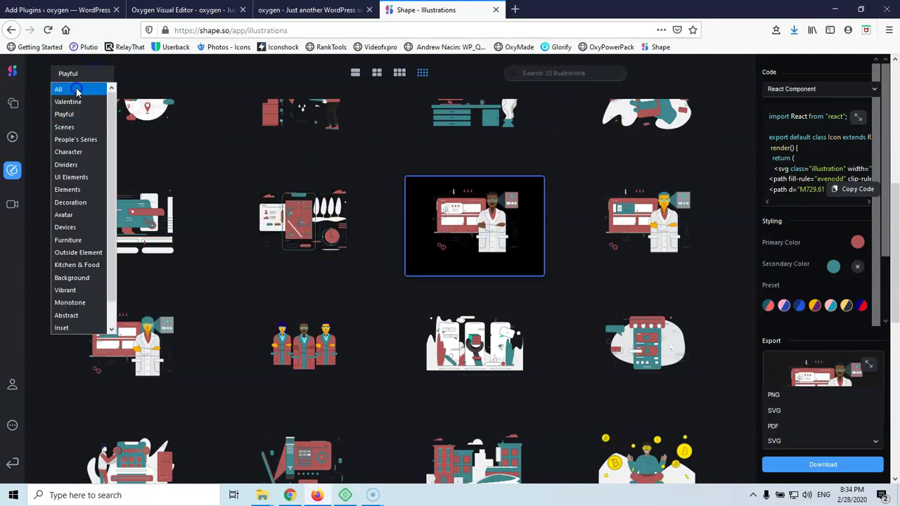
{"action": "left_click", "coordinate": [77, 92]}
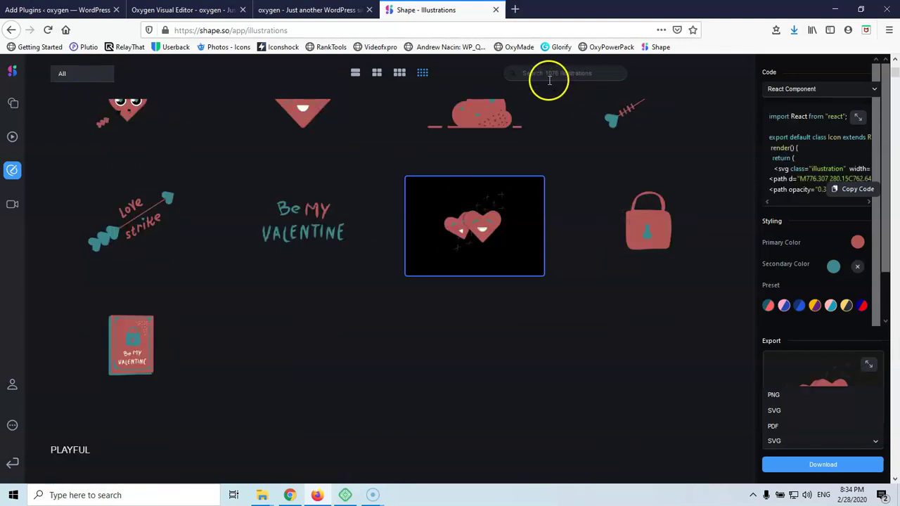
{"action": "scroll", "coordinate": [679, 174], "scroll_direction": "up", "scroll_amount": 5}
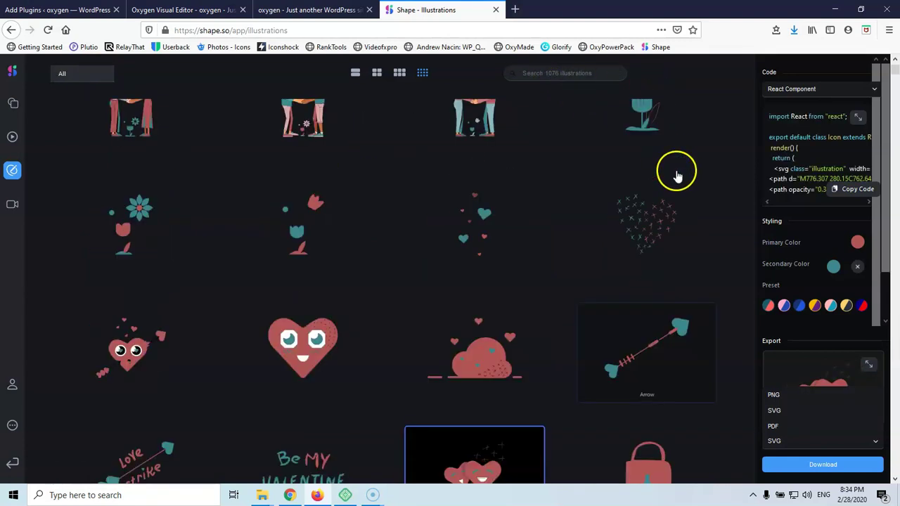
{"action": "scroll", "coordinate": [660, 179], "scroll_direction": "down", "scroll_amount": 4}
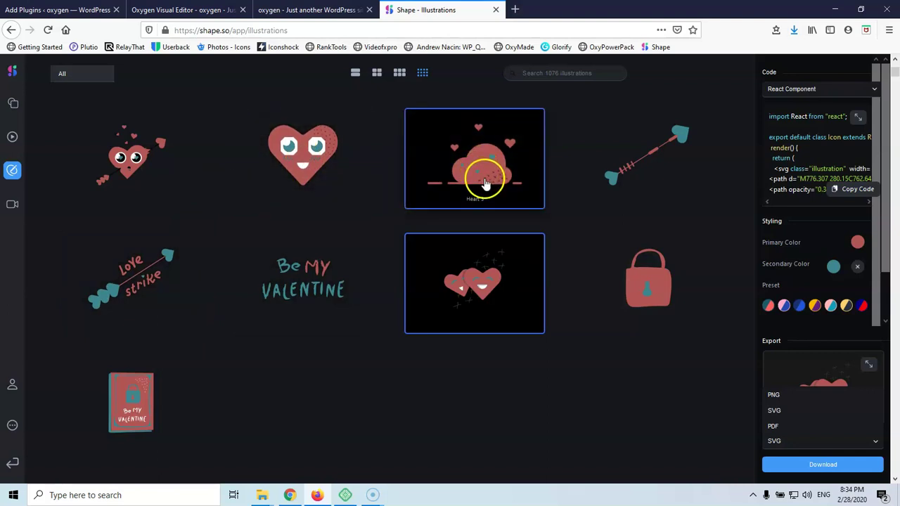
{"action": "scroll", "coordinate": [484, 182], "scroll_direction": "down", "scroll_amount": 5}
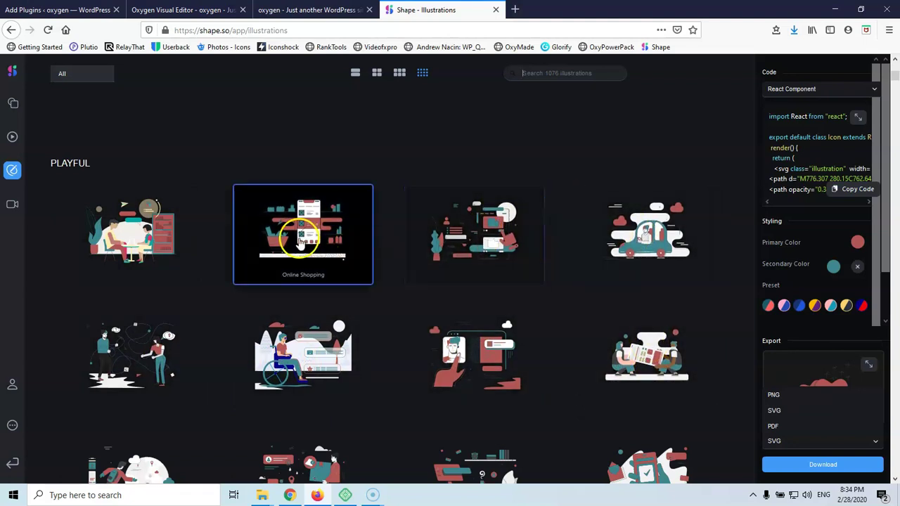
{"action": "scroll", "coordinate": [292, 270], "scroll_direction": "down", "scroll_amount": 3}
{"action": "scroll", "coordinate": [292, 274], "scroll_direction": "down", "scroll_amount": 5}
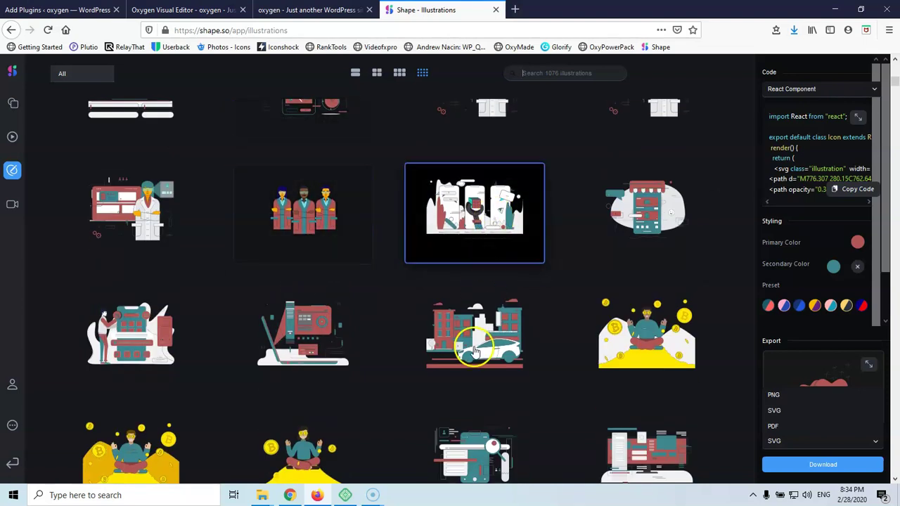
{"action": "scroll", "coordinate": [472, 338], "scroll_direction": "down", "scroll_amount": 3}
{"action": "scroll", "coordinate": [492, 317], "scroll_direction": "down", "scroll_amount": 4}
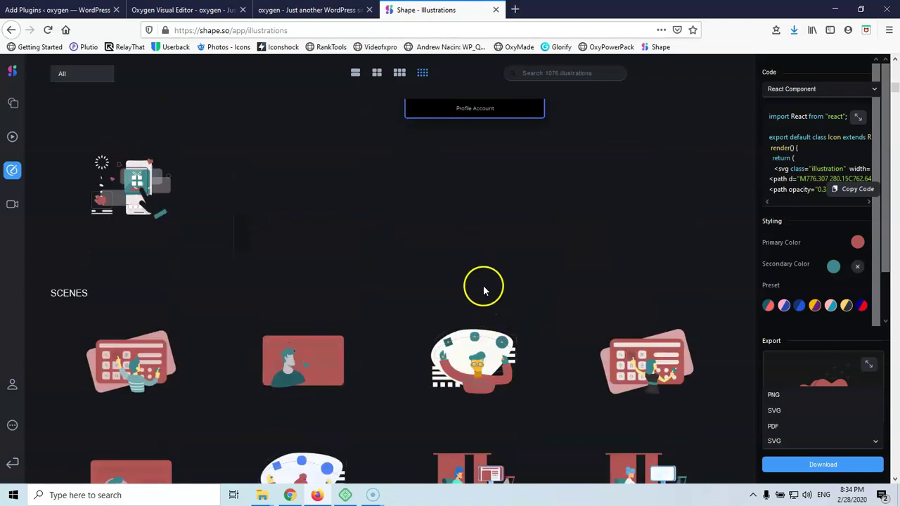
{"action": "left_click", "coordinate": [477, 362]}
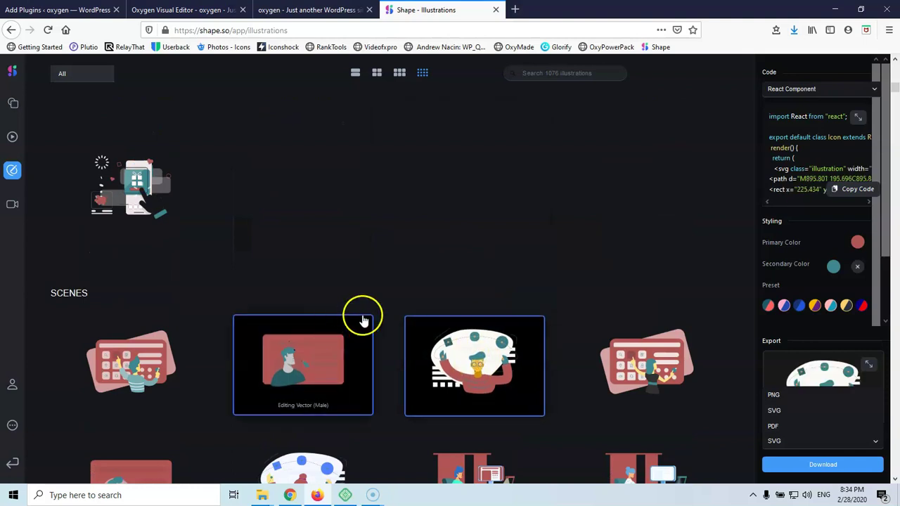
- Open the animated illustrations library and set its category to All
{"action": "left_click", "coordinate": [11, 210]}
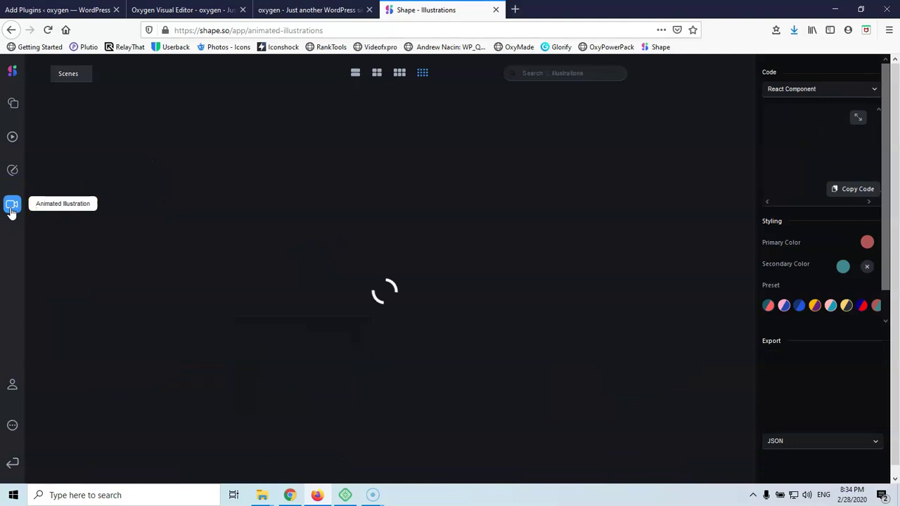
{"action": "left_click", "coordinate": [60, 74]}
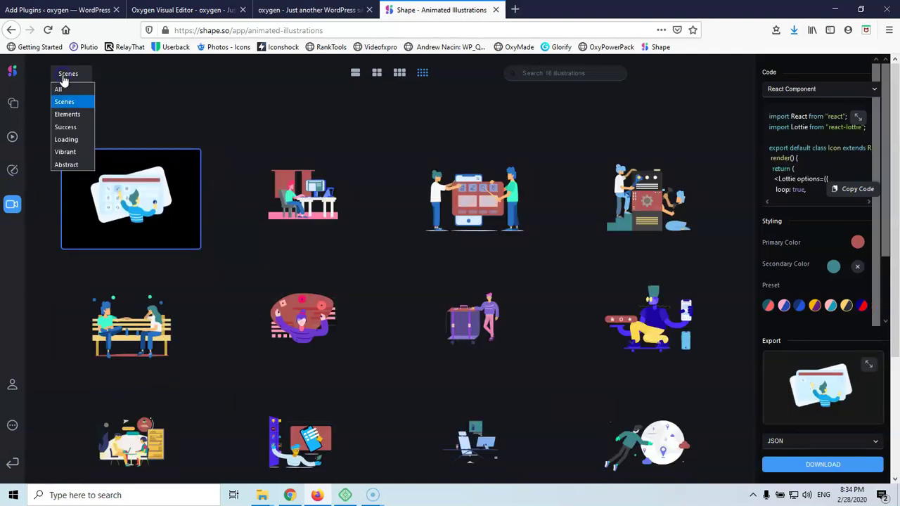
{"action": "left_click", "coordinate": [62, 87]}
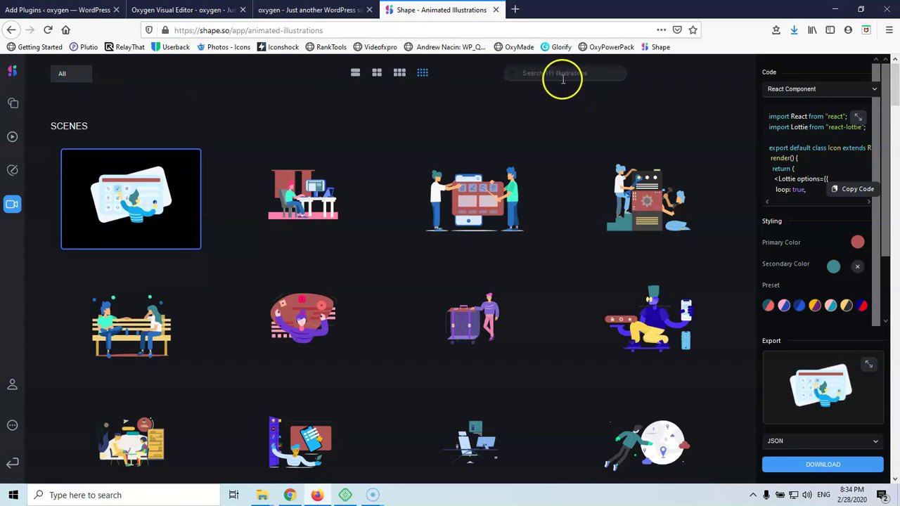
- Preview several animated illustrations in the Scenes category, including Traveling (male) and Home Office
{"action": "scroll", "coordinate": [538, 161], "scroll_direction": "down", "scroll_amount": 3}
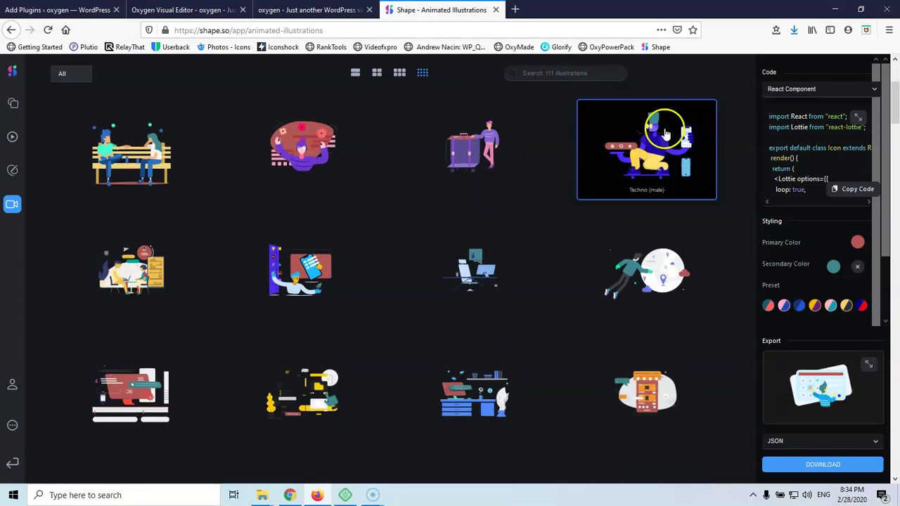
{"action": "left_click", "coordinate": [462, 152]}
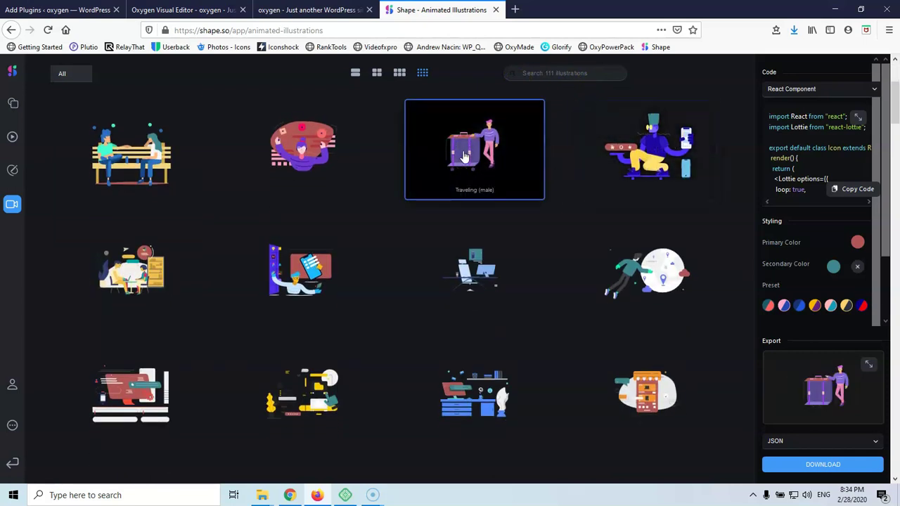
{"action": "left_click", "coordinate": [803, 381]}
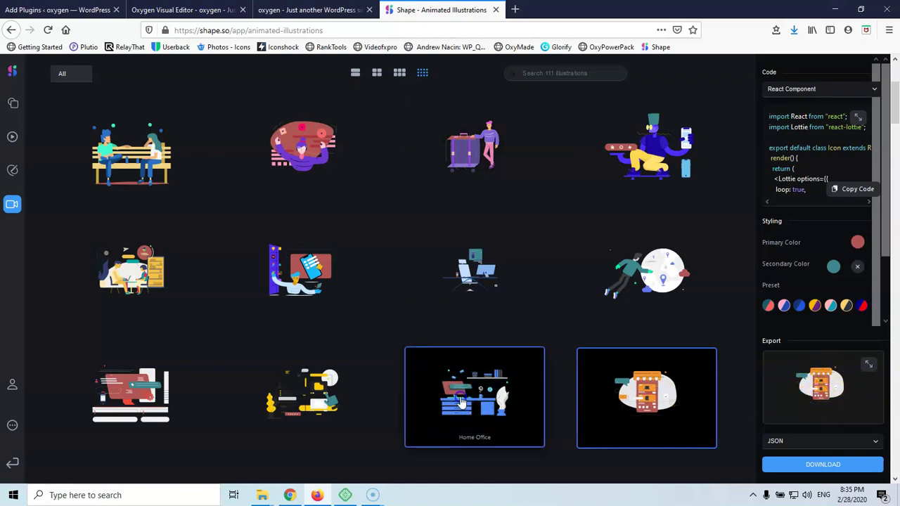
{"action": "left_click", "coordinate": [536, 398]}
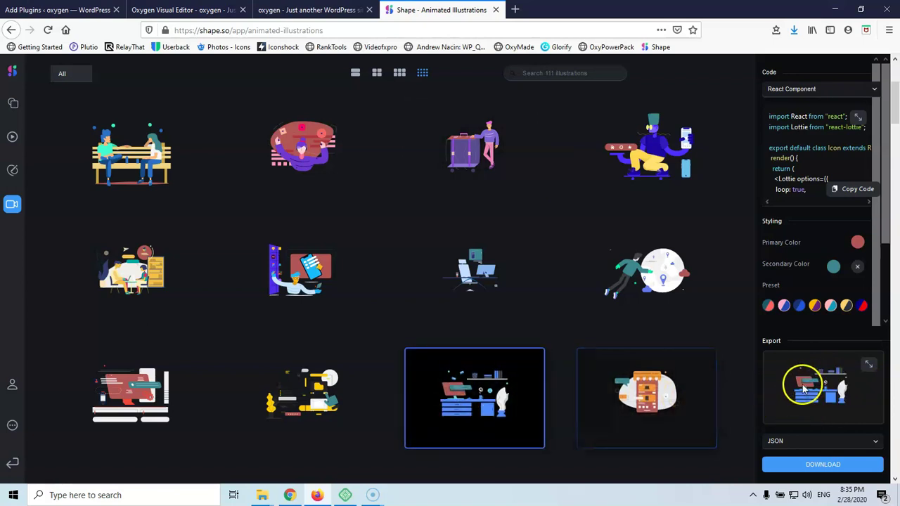
- Download the Online buy Products animated illustration as JSON and save it in the One page folder
{"action": "left_click", "coordinate": [297, 395]}
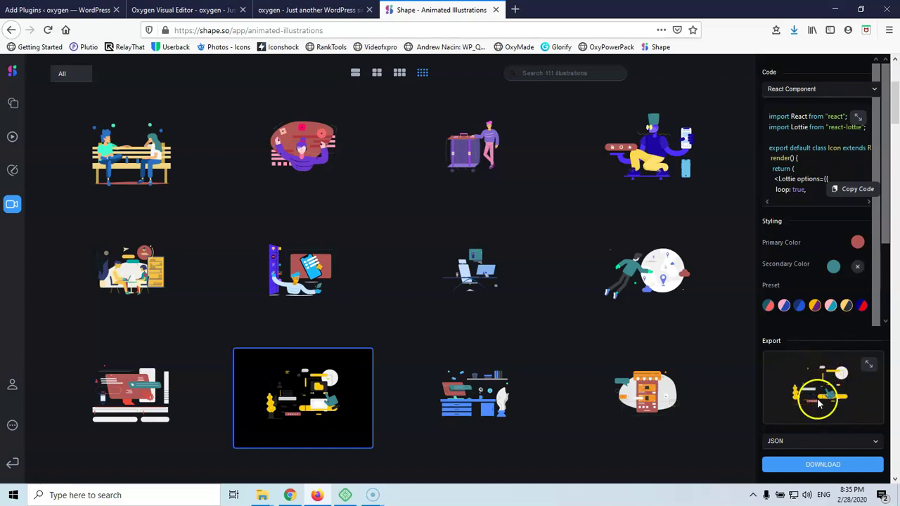
{"action": "left_click", "coordinate": [824, 468]}
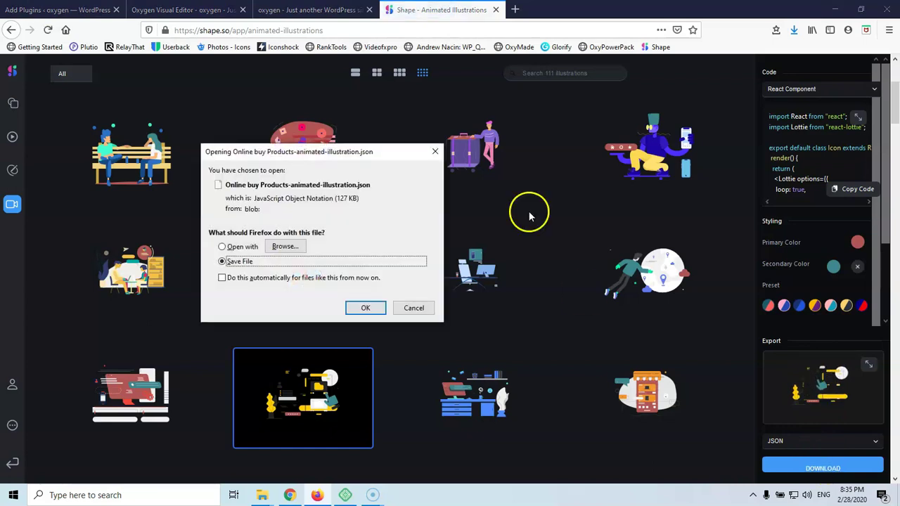
{"action": "left_click", "coordinate": [364, 307]}
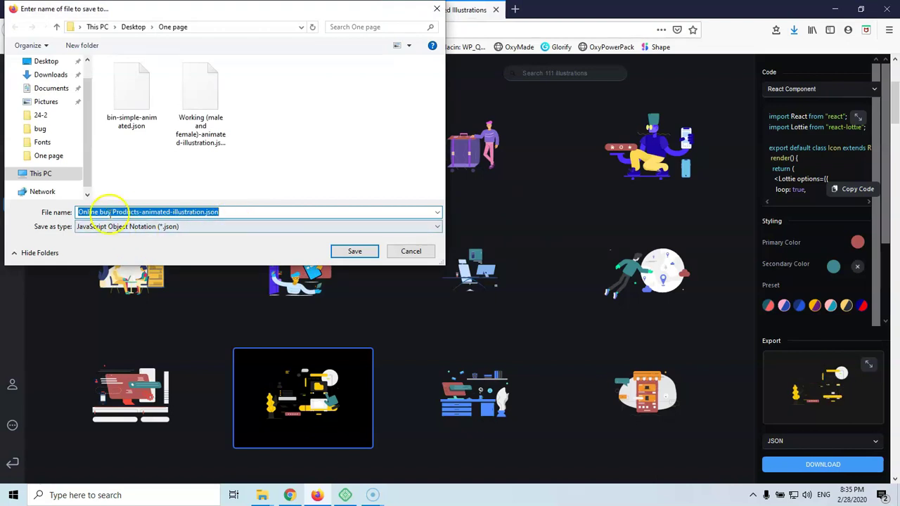
{"action": "left_click", "coordinate": [351, 251]}
- Look through the Elements category of animated illustrations and preview the Laptop animation
{"action": "scroll", "coordinate": [472, 232], "scroll_direction": "down", "scroll_amount": 5}
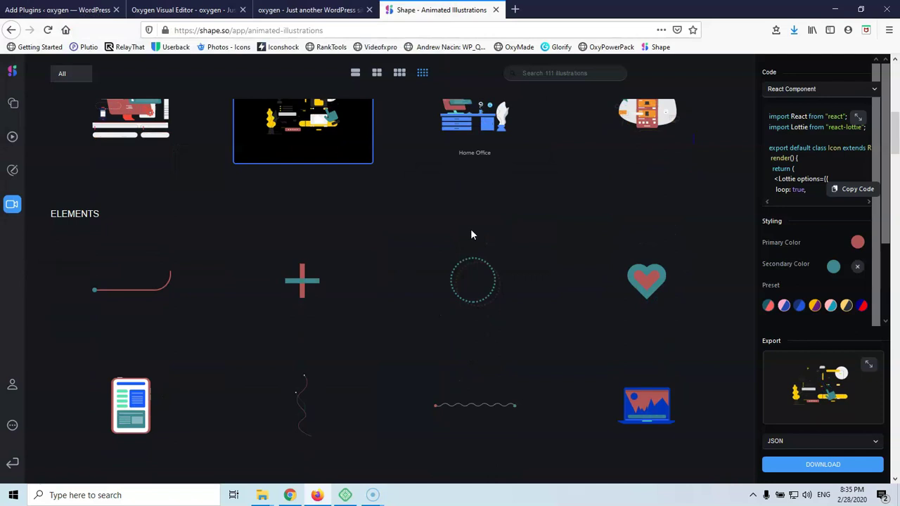
{"action": "scroll", "coordinate": [470, 228], "scroll_direction": "down", "scroll_amount": 2}
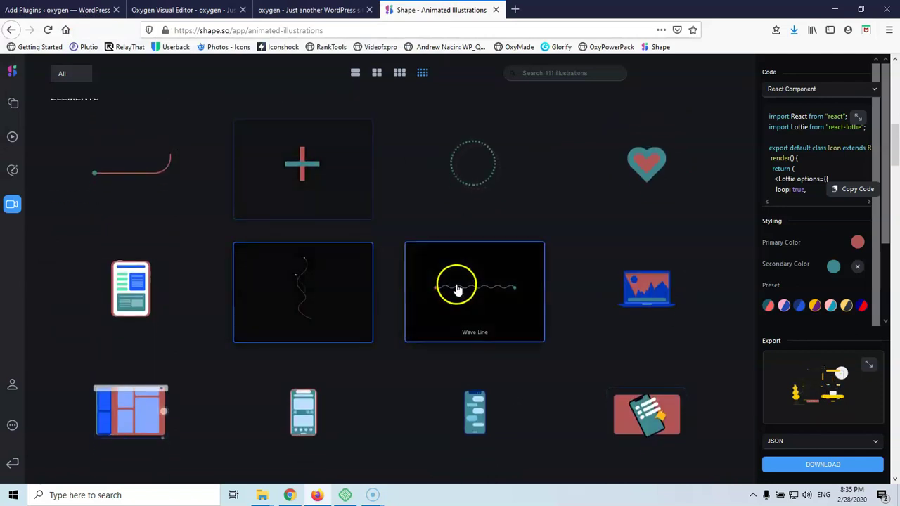
{"action": "left_click", "coordinate": [657, 282]}
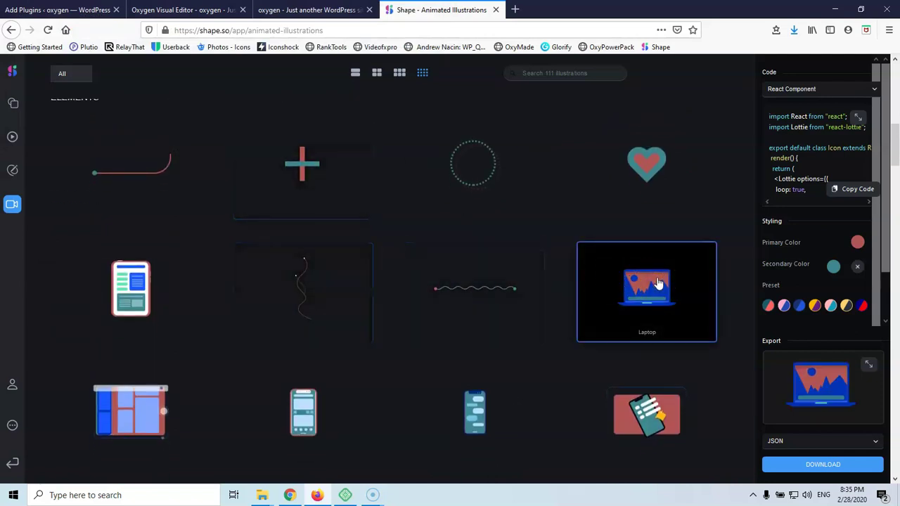
{"action": "scroll", "coordinate": [643, 276], "scroll_direction": "down", "scroll_amount": 2}
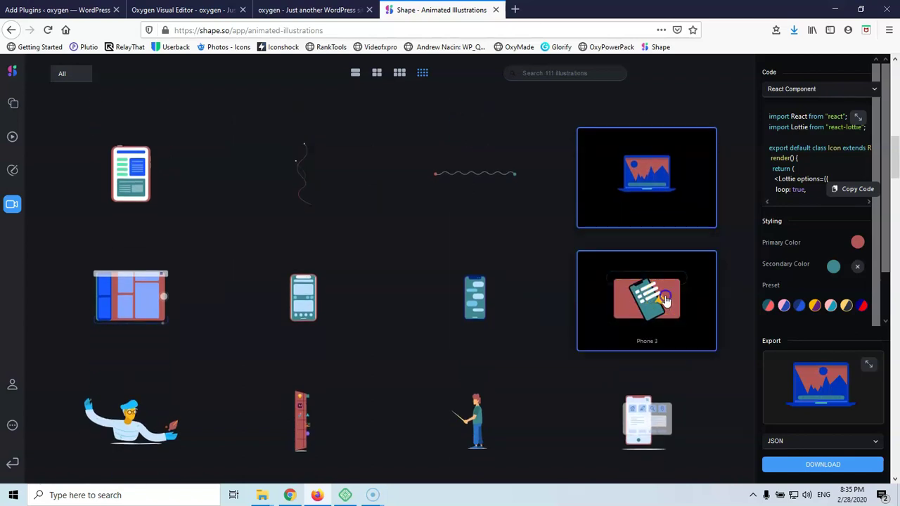
- Download the Phone 3 animated illustration as JSON and save it in the One page folder
{"action": "left_click", "coordinate": [664, 301]}
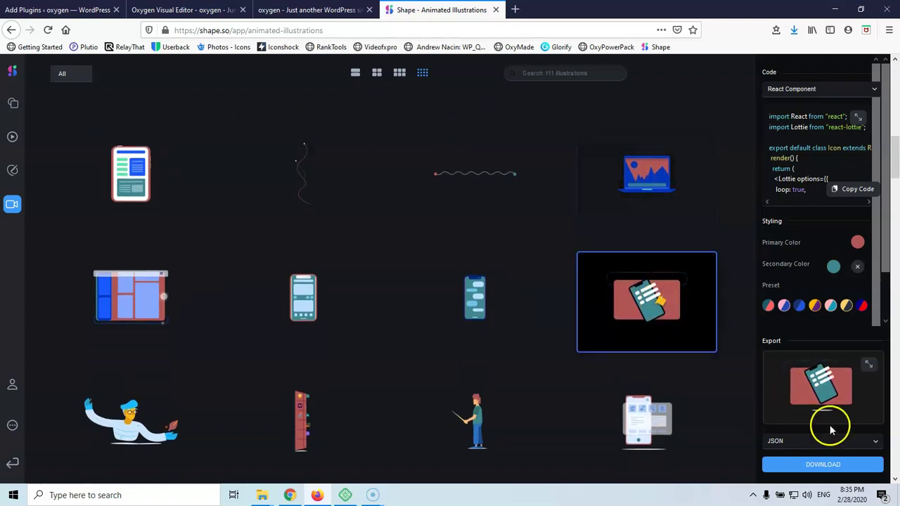
{"action": "left_click", "coordinate": [822, 466]}
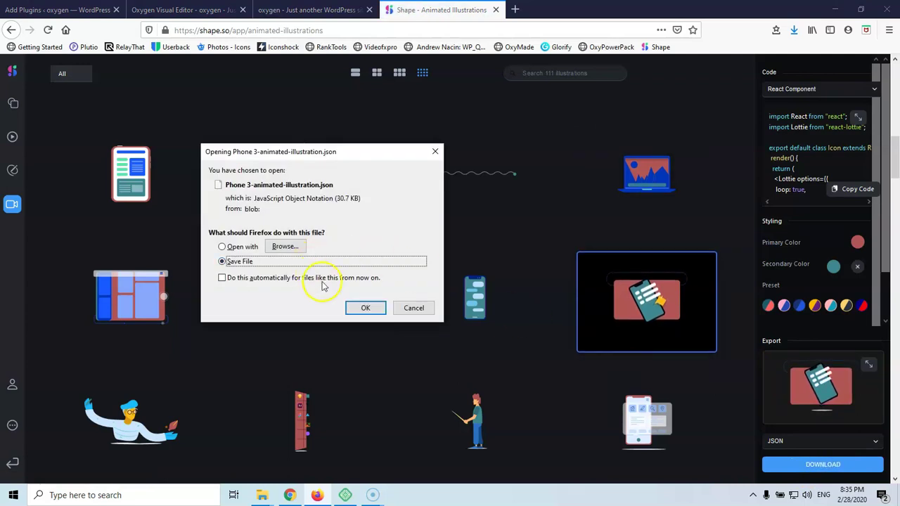
{"action": "left_click", "coordinate": [361, 309]}
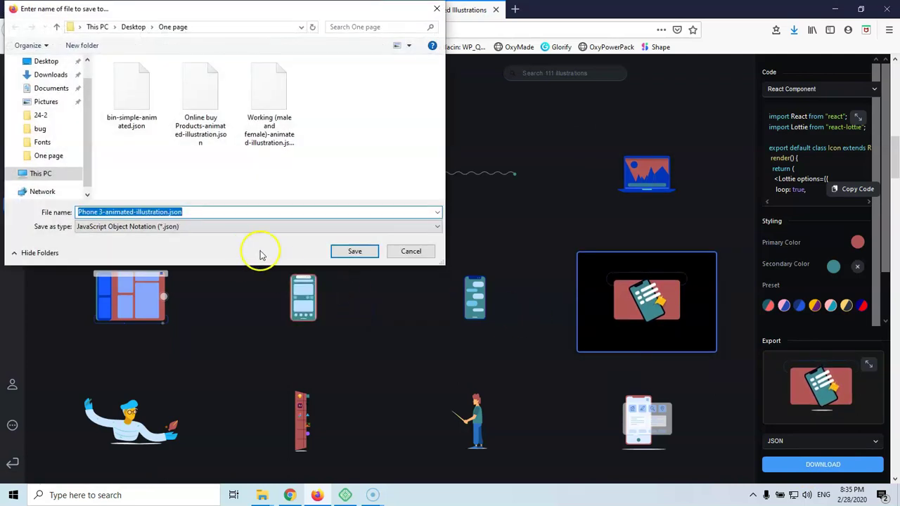
{"action": "left_click", "coordinate": [354, 251]}
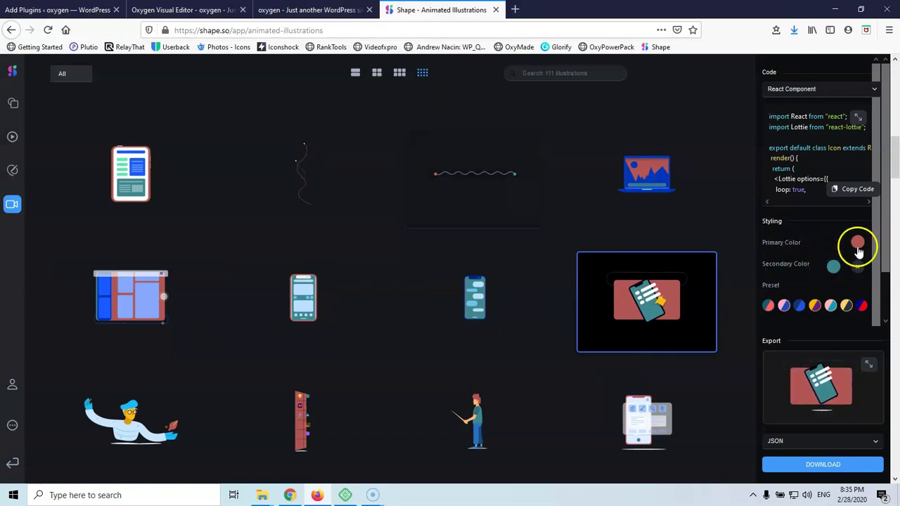
- Recolour the animated illustrations with primary colour 633030 and secondary colour 294F53
{"action": "left_click", "coordinate": [857, 245]}
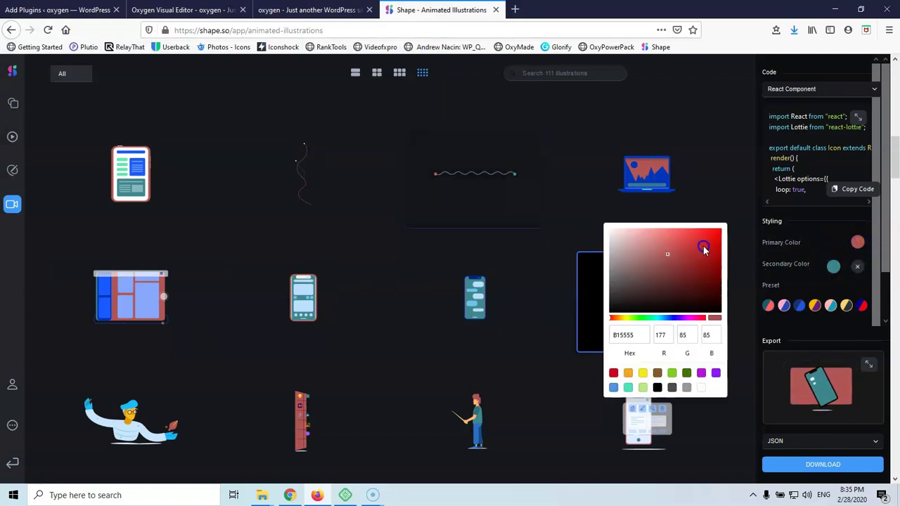
{"action": "left_click", "coordinate": [666, 279]}
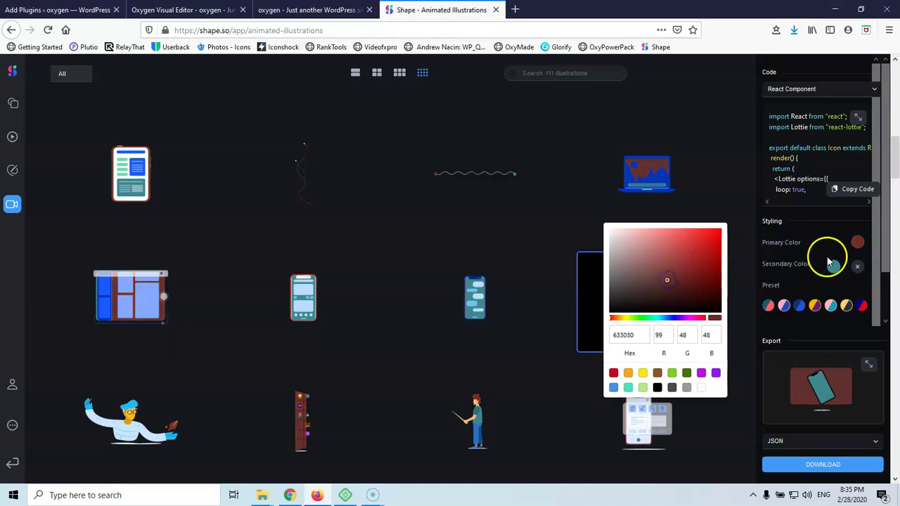
{"action": "left_click", "coordinate": [831, 264]}
{"action": "left_click", "coordinate": [672, 274]}
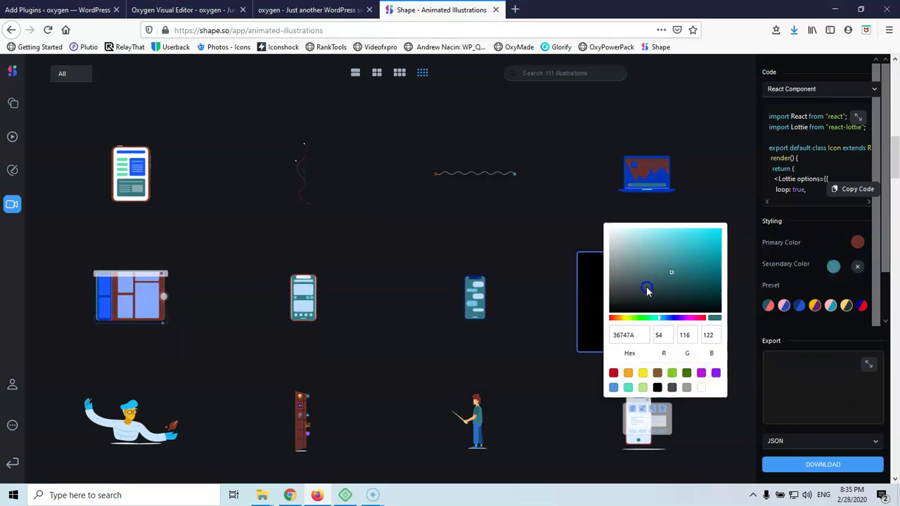
{"action": "left_click", "coordinate": [665, 285]}
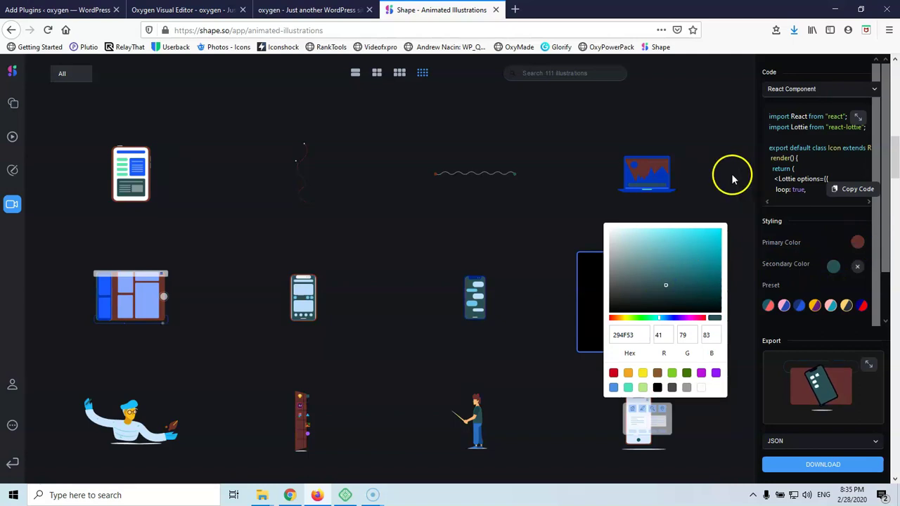
{"action": "left_click", "coordinate": [724, 152]}
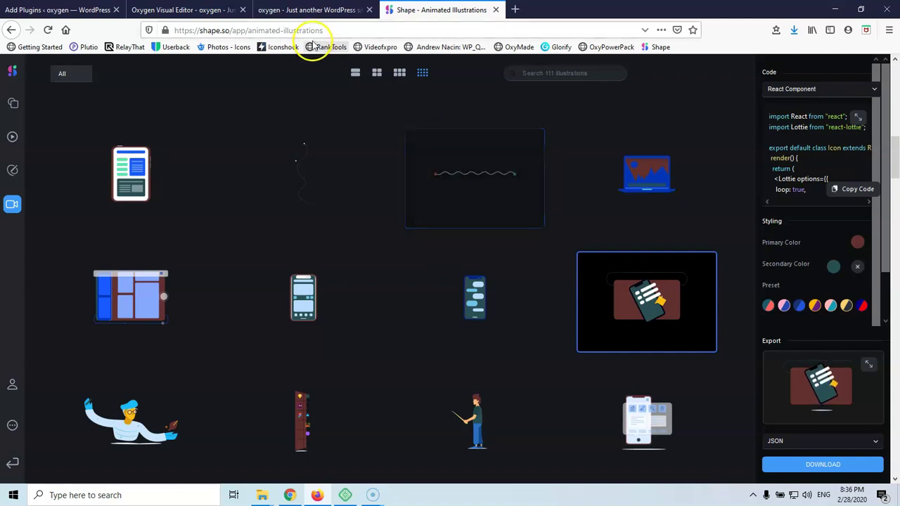
- Return to the animated icons library and download the power icon as JSON into the One page folder
{"action": "left_click", "coordinate": [12, 138]}
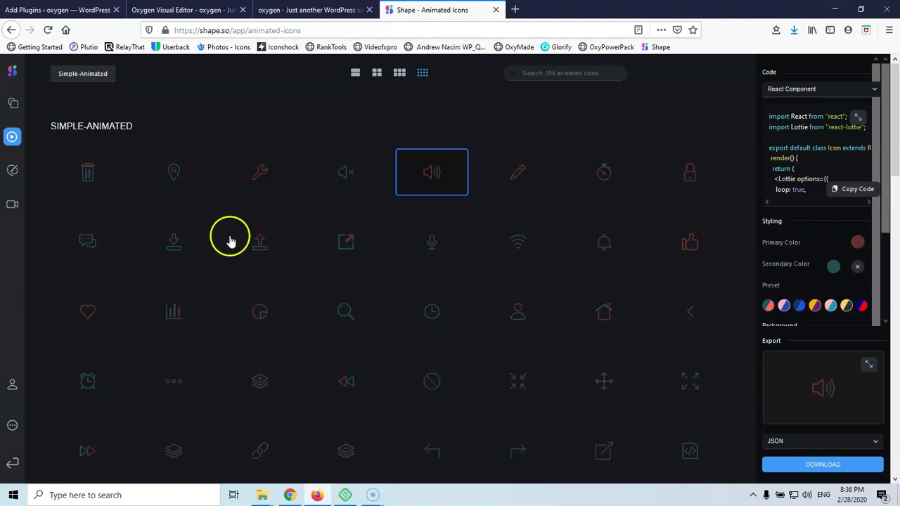
{"action": "scroll", "coordinate": [233, 280], "scroll_direction": "down", "scroll_amount": 4}
{"action": "scroll", "coordinate": [233, 287], "scroll_direction": "down", "scroll_amount": 1}
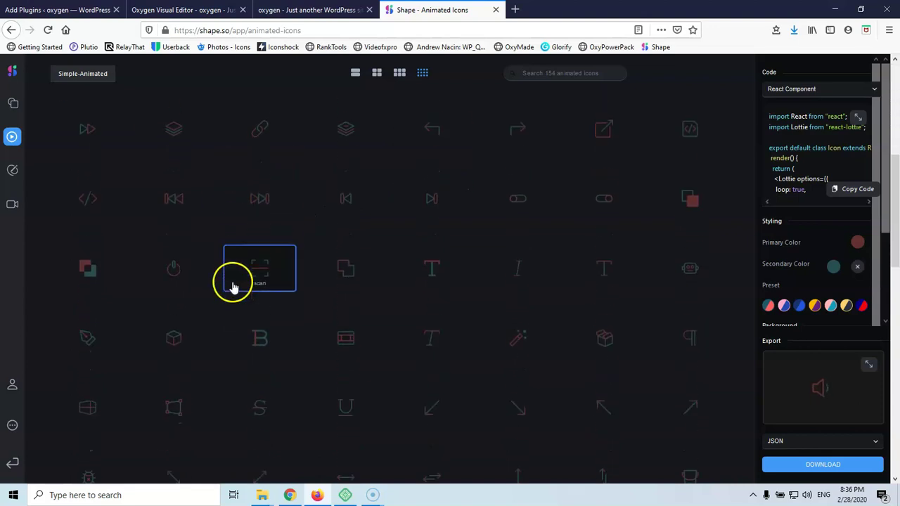
{"action": "left_click", "coordinate": [175, 261]}
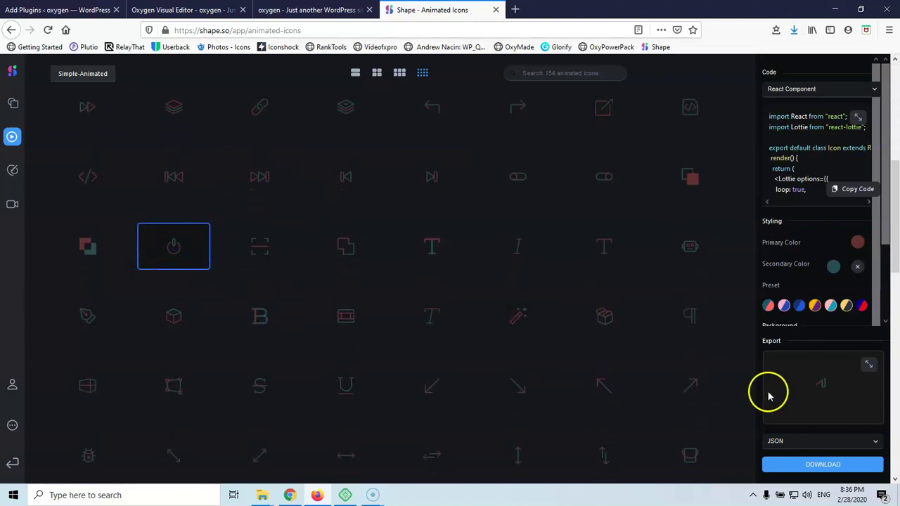
{"action": "left_click", "coordinate": [842, 467]}
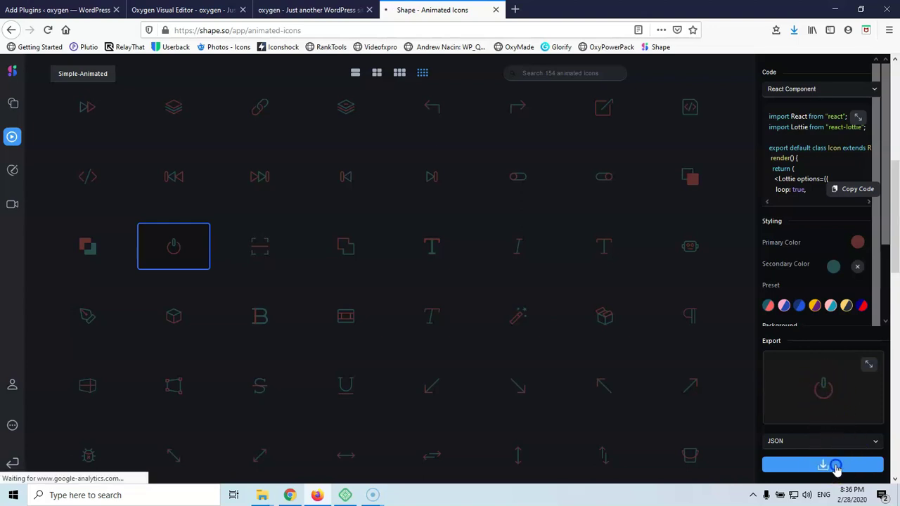
{"action": "left_click", "coordinate": [374, 313]}
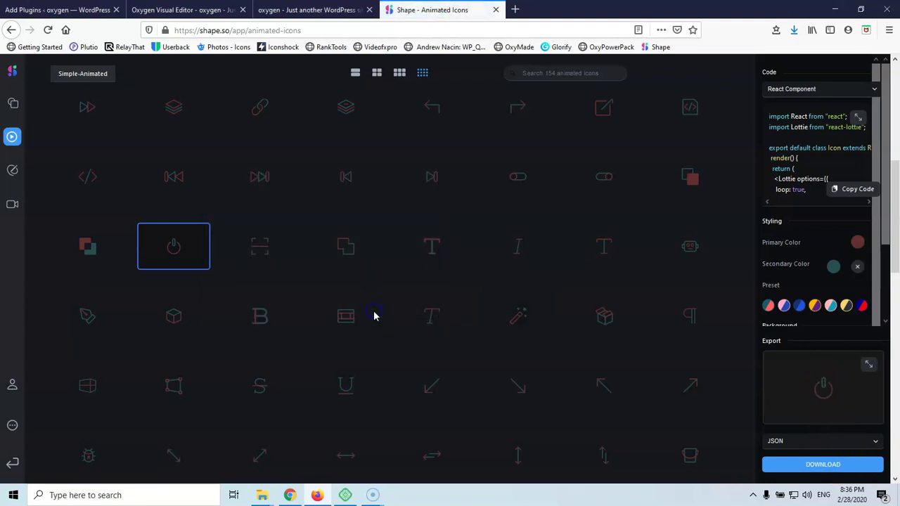
{"action": "left_click", "coordinate": [354, 251]}
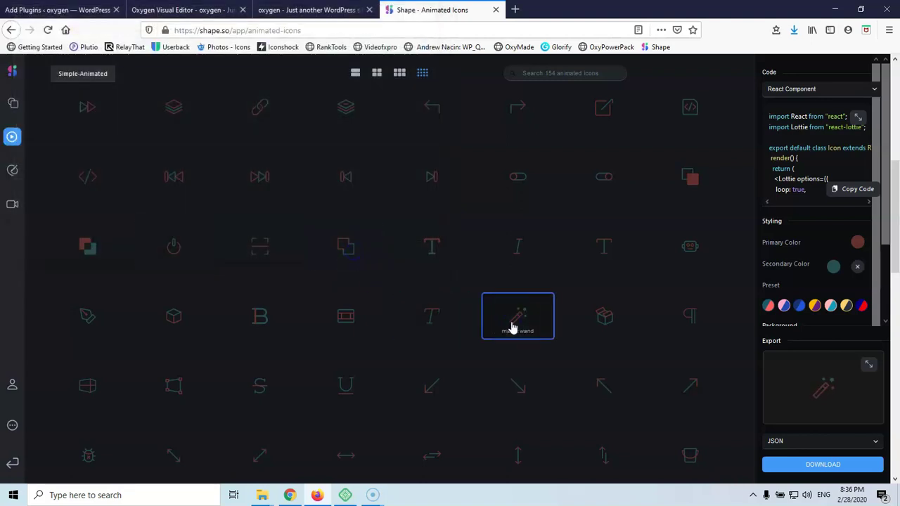
- Download the arrow top left animated icon as JSON and save it in the One page folder
{"action": "scroll", "coordinate": [583, 309], "scroll_direction": "down", "scroll_amount": 3}
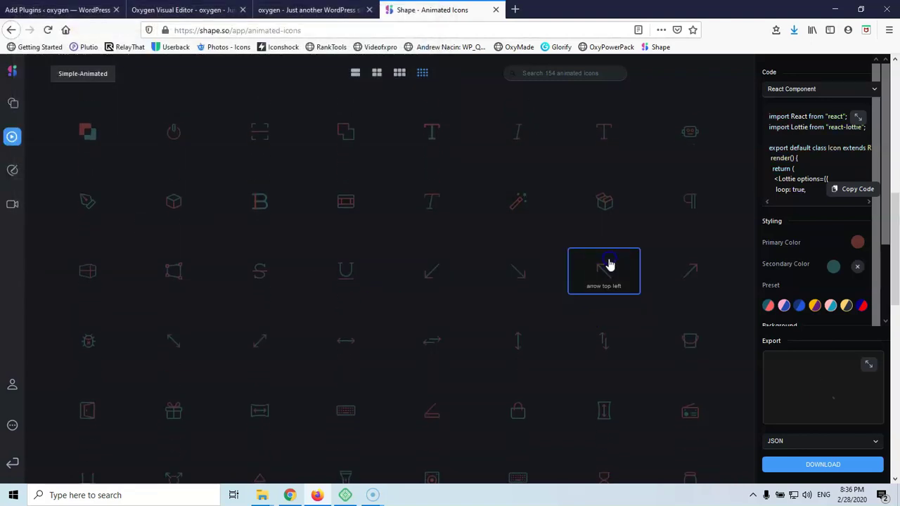
{"action": "left_click", "coordinate": [822, 464]}
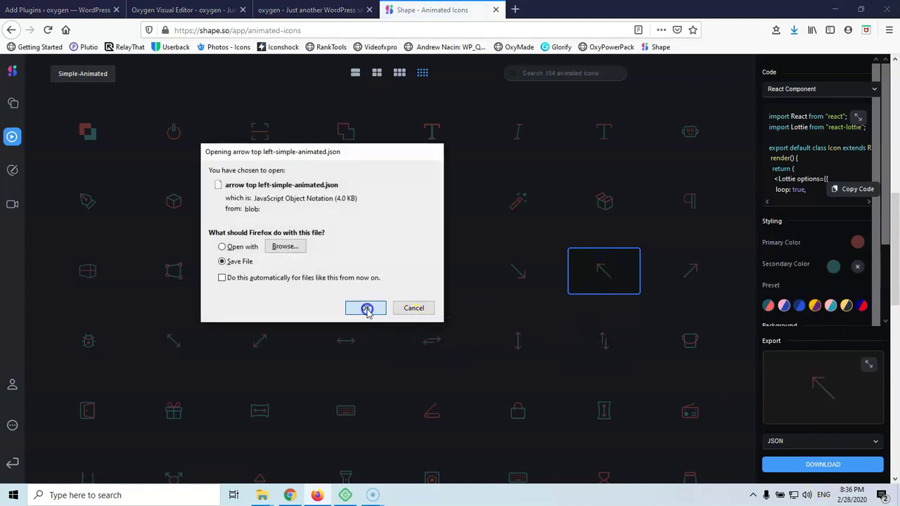
{"action": "left_click", "coordinate": [366, 308]}
{"action": "left_click", "coordinate": [355, 252]}
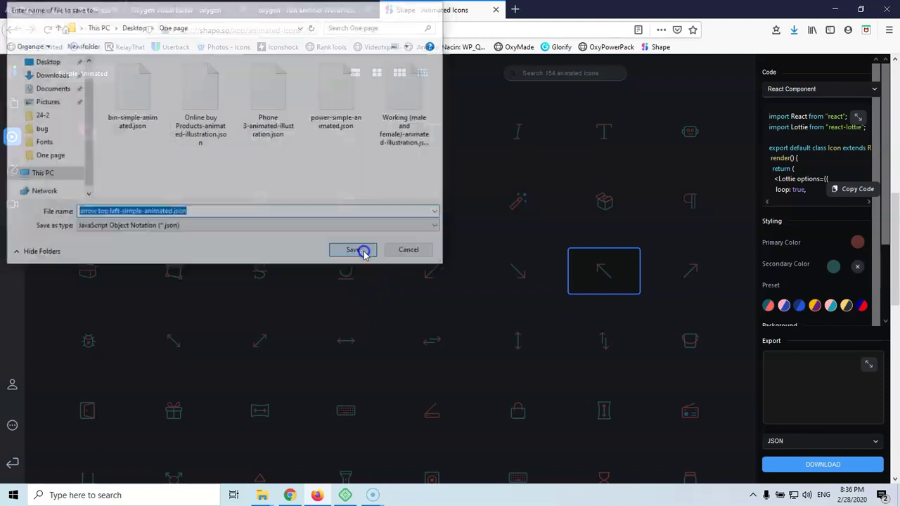
- Switch to the WordPress Add Plugins page and activate the WP Bodymovin plugin
{"action": "left_click", "coordinate": [68, 8]}
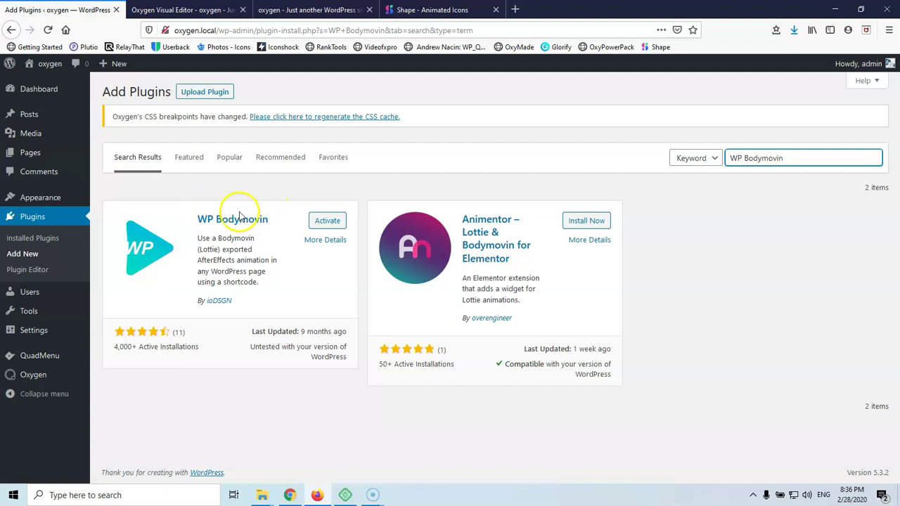
{"action": "left_click", "coordinate": [334, 222]}
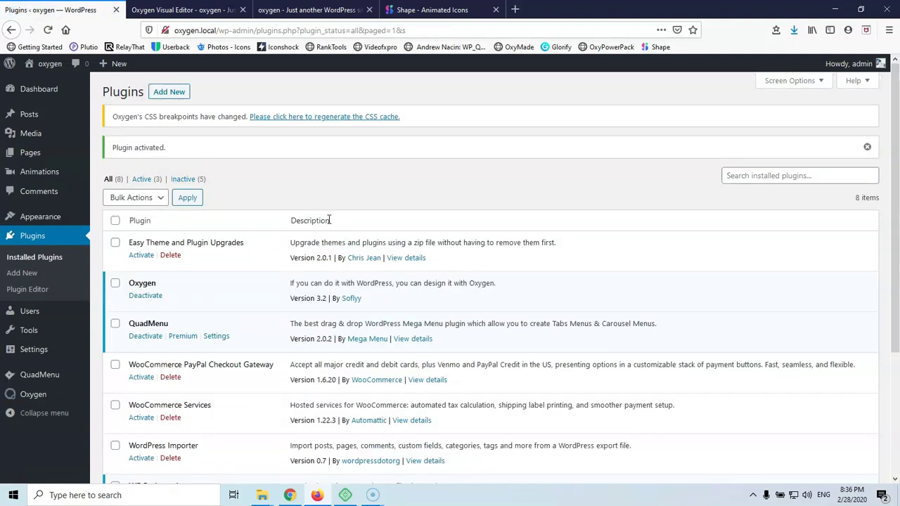
{"action": "mouse_move", "coordinate": [40, 174]}
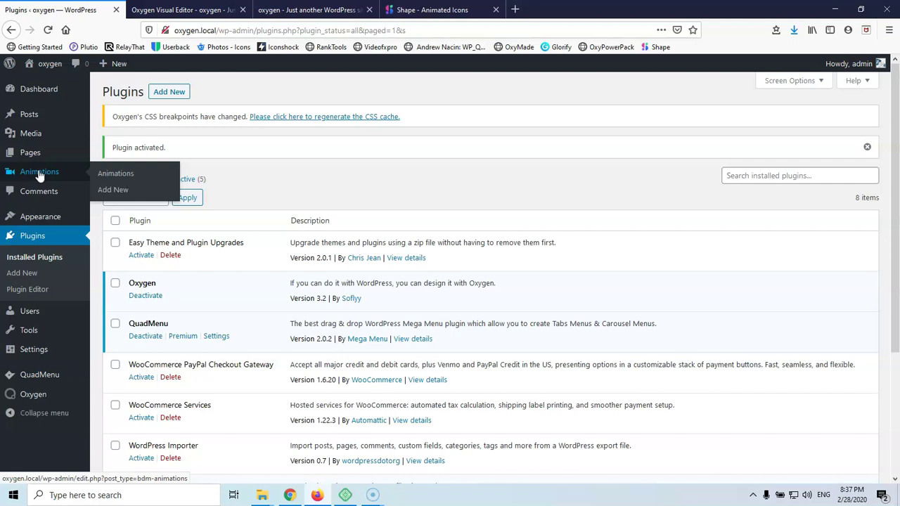
- Add a new animation titled Arrow with its JSON data file and publish it
{"action": "left_click", "coordinate": [107, 191]}
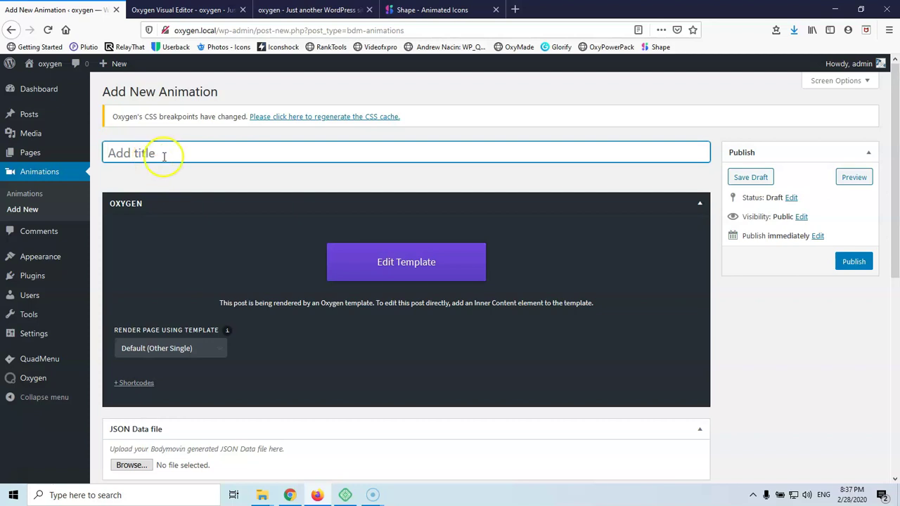
{"action": "left_click", "coordinate": [163, 156]}
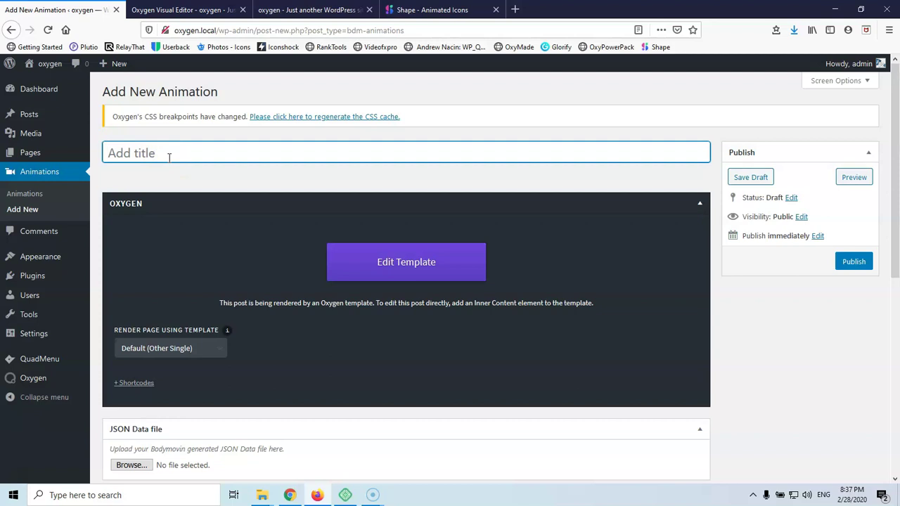
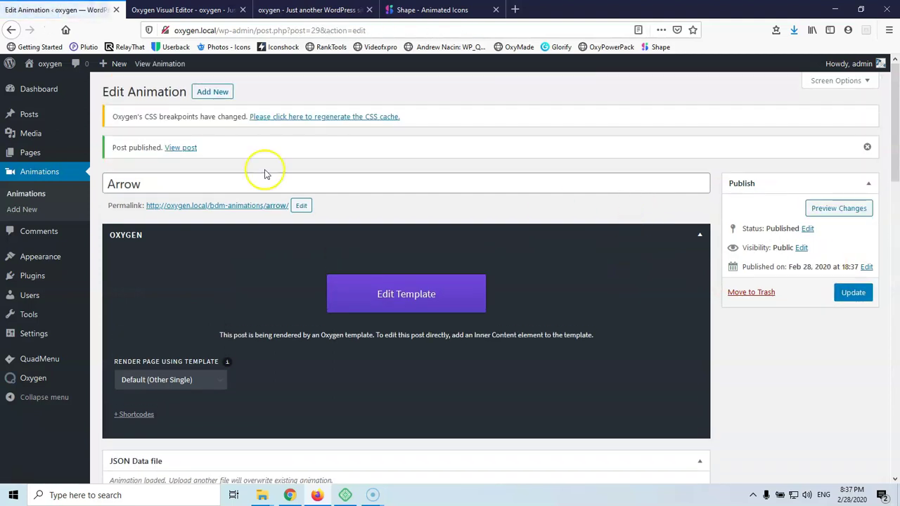
- Add and publish a new animation titled Phone using Phone 3-animated-illustration.json from the One page folder
{"action": "left_click", "coordinate": [213, 92]}
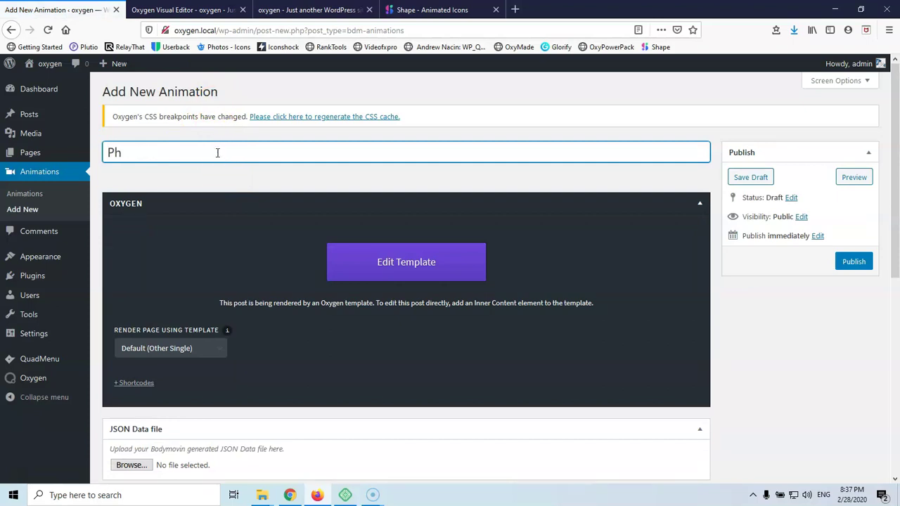
{"action": "scroll", "coordinate": [281, 169], "scroll_direction": "down", "scroll_amount": 5}
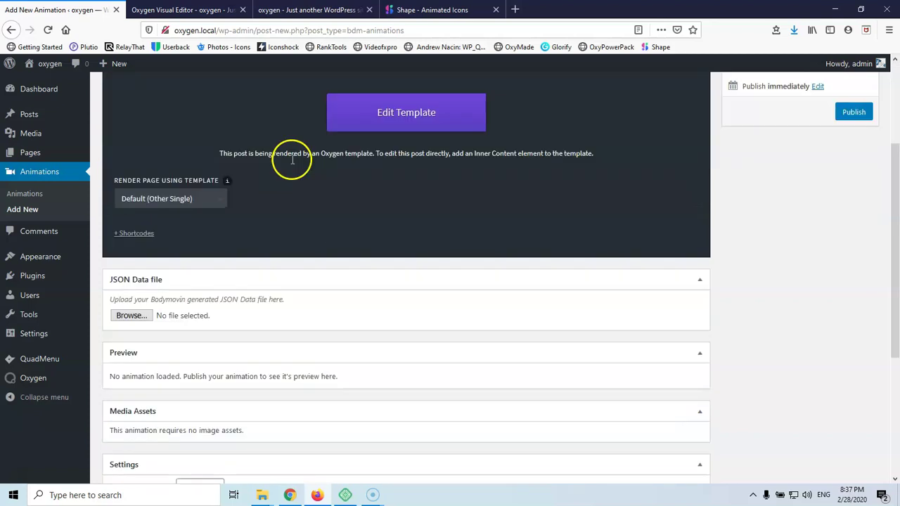
{"action": "left_click", "coordinate": [128, 178]}
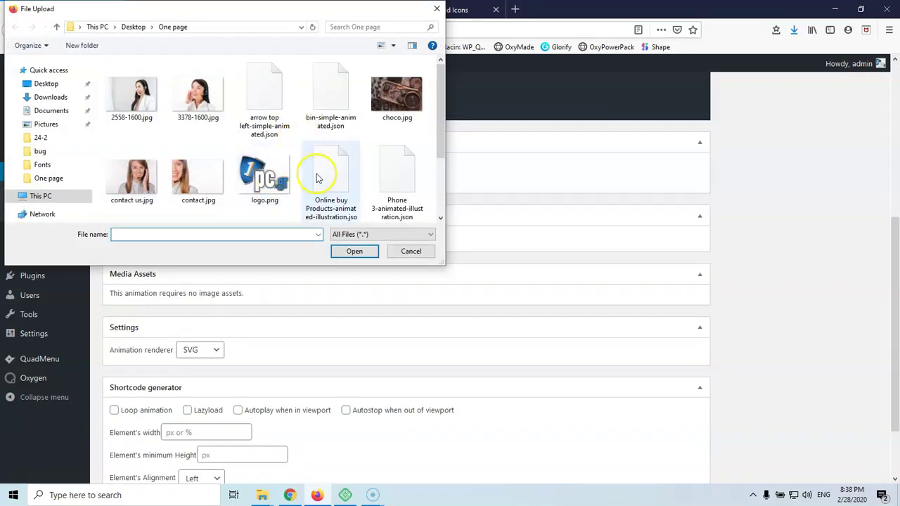
{"action": "left_click", "coordinate": [380, 176]}
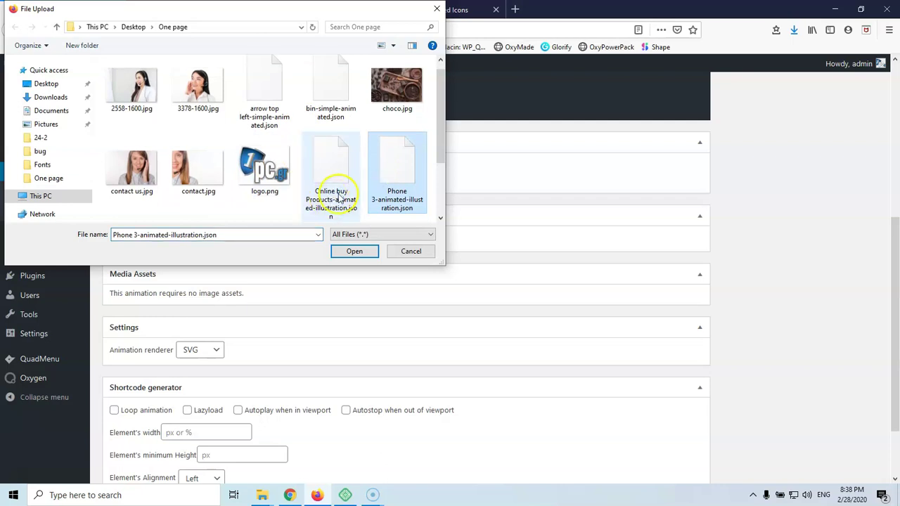
{"action": "left_click", "coordinate": [351, 250]}
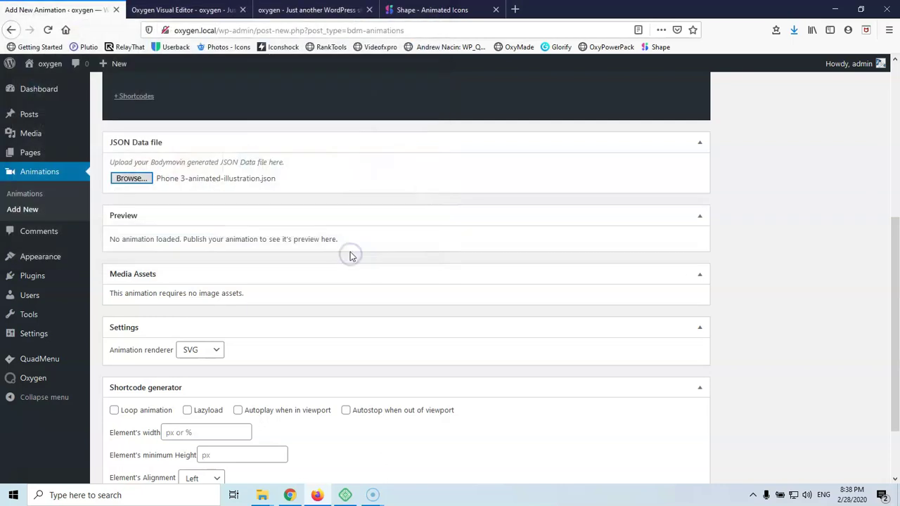
{"action": "scroll", "coordinate": [667, 249], "scroll_direction": "up", "scroll_amount": 4}
{"action": "left_click", "coordinate": [853, 260]}
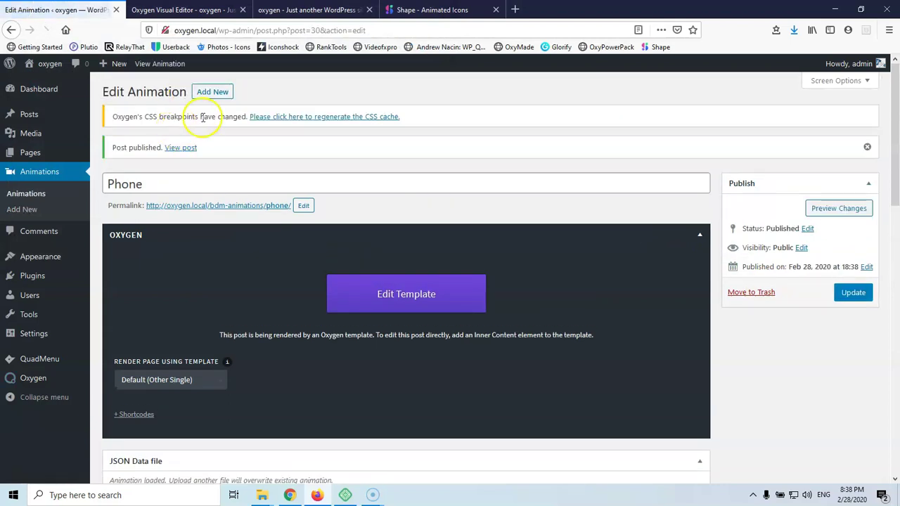
- Add and publish a new animation titled Online using Online buy Products-animated-illustration.json from the One page folder
{"action": "left_click", "coordinate": [216, 93]}
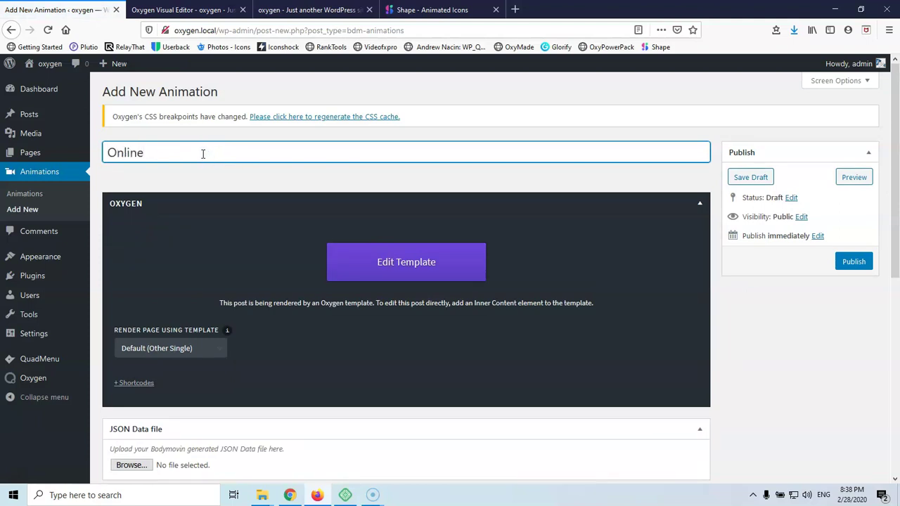
{"action": "scroll", "coordinate": [487, 297], "scroll_direction": "down", "scroll_amount": 3}
{"action": "left_click", "coordinate": [130, 293]}
{"action": "left_click", "coordinate": [329, 175]}
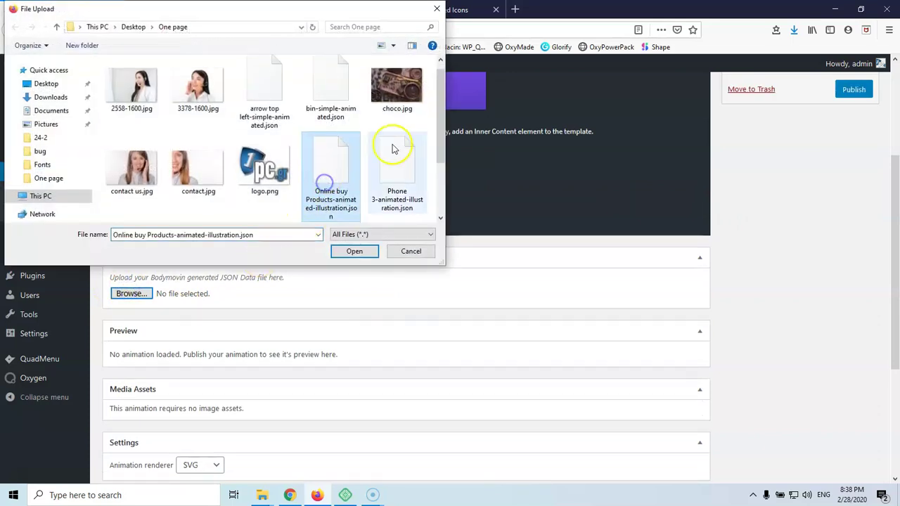
{"action": "left_click_drag", "start_coordinate": [438, 131], "coordinate": [438, 180]}
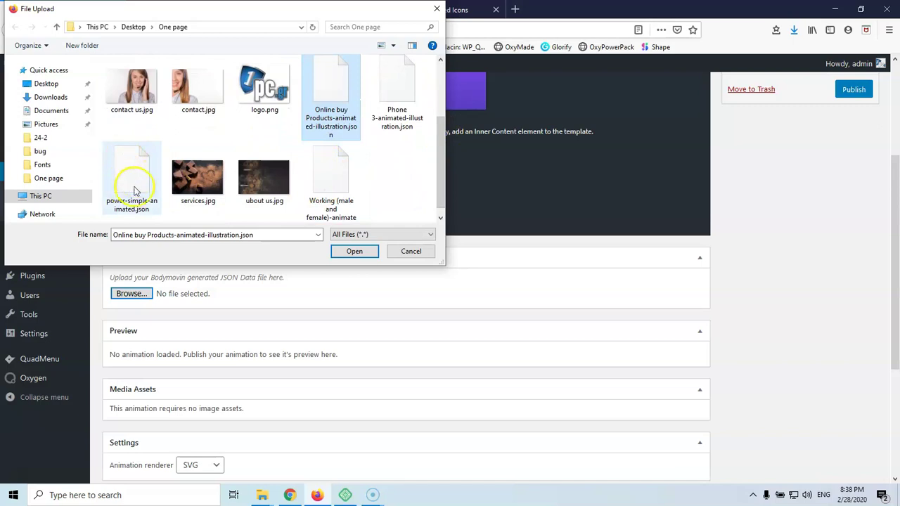
{"action": "left_click", "coordinate": [354, 252]}
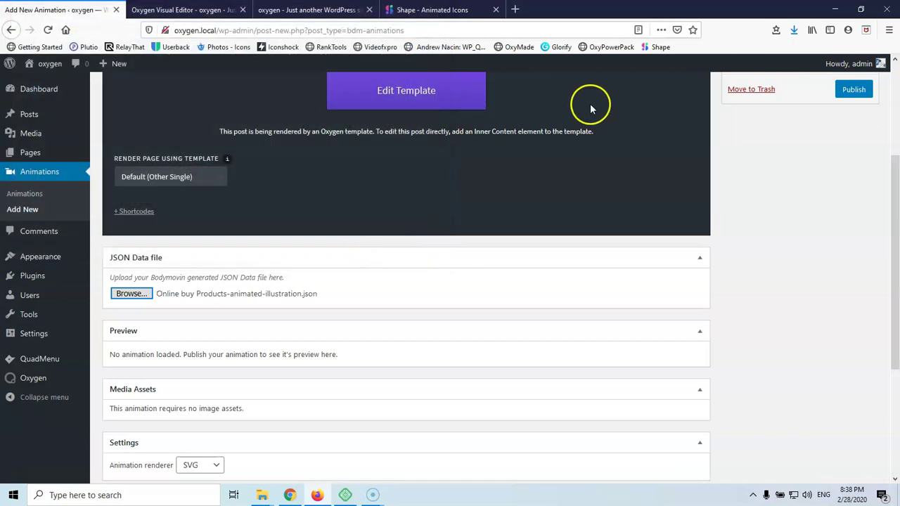
{"action": "left_click", "coordinate": [852, 89]}
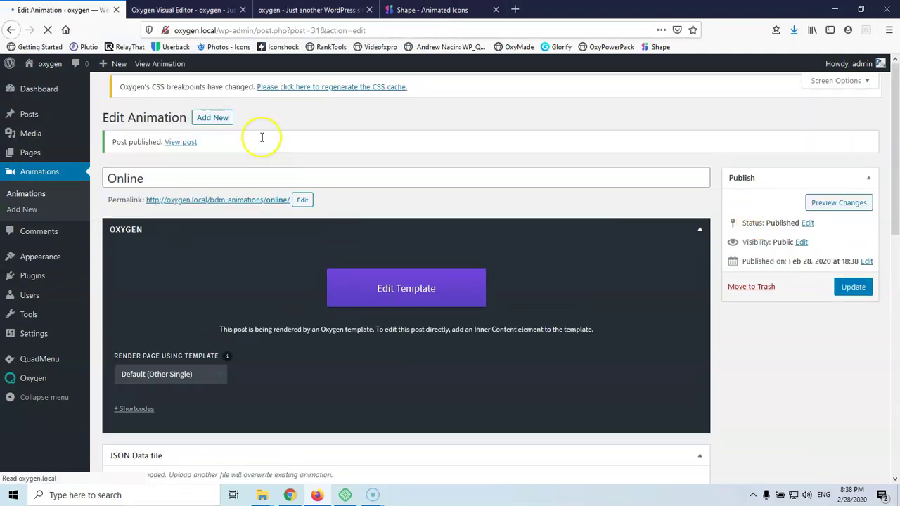
- Add and publish a new animation titled Power using power-simple-animated.json from the One page folder
{"action": "left_click", "coordinate": [209, 96]}
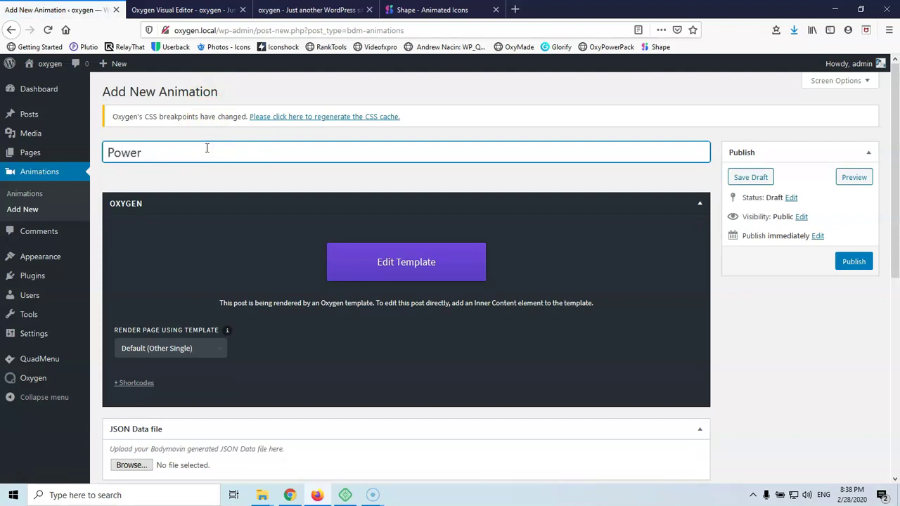
{"action": "scroll", "coordinate": [352, 295], "scroll_direction": "down", "scroll_amount": 3}
{"action": "left_click", "coordinate": [128, 236]}
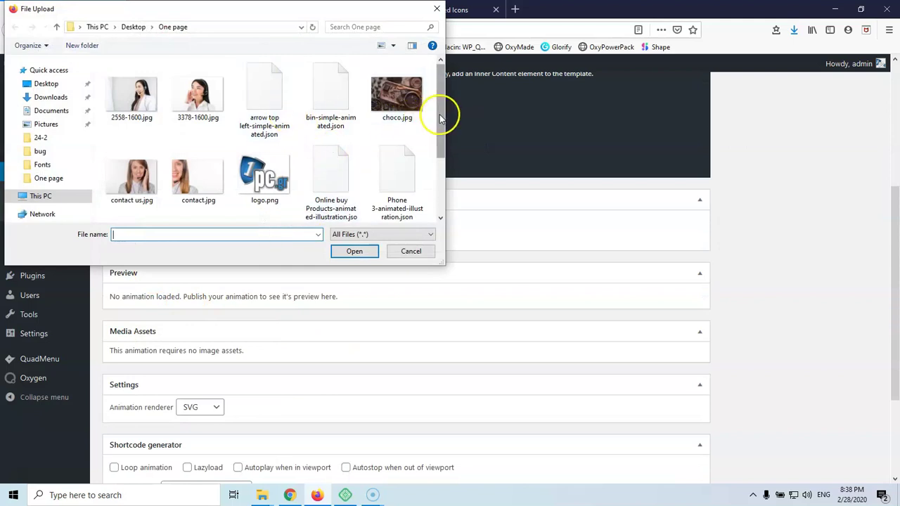
{"action": "left_click_drag", "start_coordinate": [440, 118], "coordinate": [438, 179]}
{"action": "left_click", "coordinate": [125, 165]}
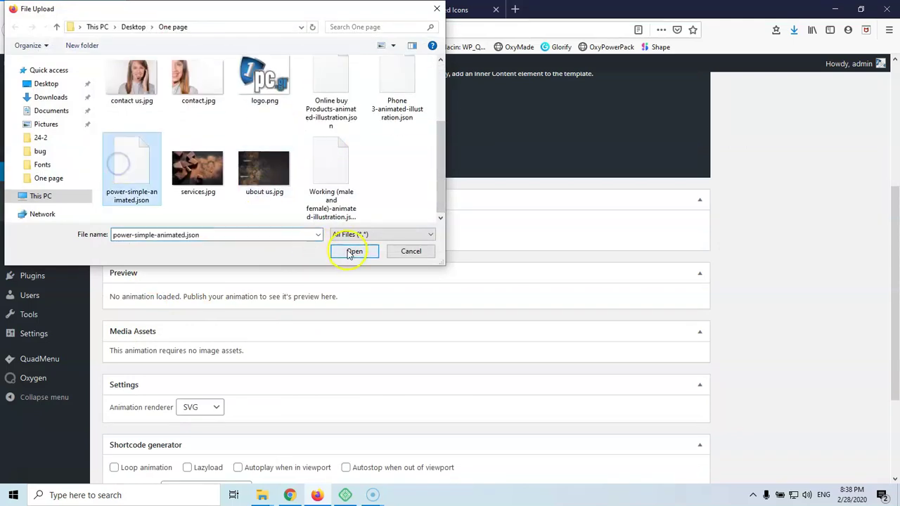
{"action": "left_click", "coordinate": [350, 252]}
{"action": "scroll", "coordinate": [790, 223], "scroll_direction": "up", "scroll_amount": 3}
{"action": "left_click", "coordinate": [854, 262]}
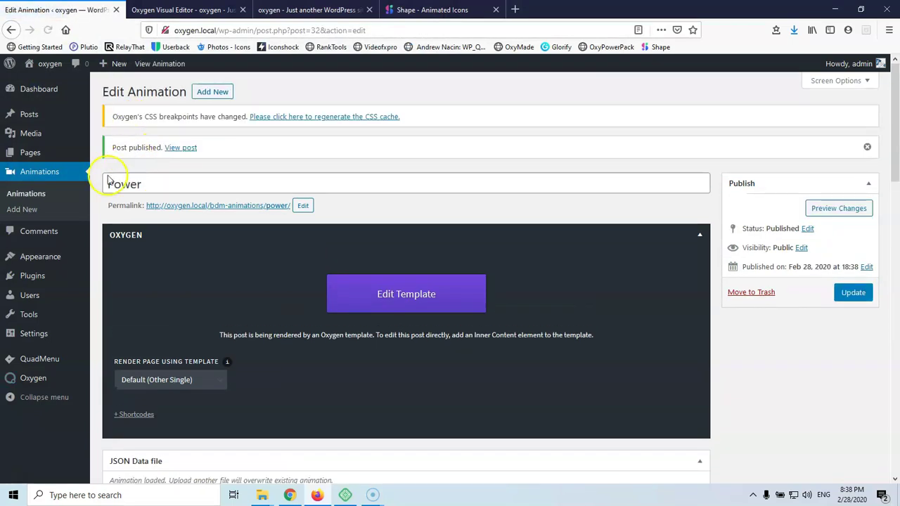
- Open the Power animation from the animations list and play its preview
{"action": "left_click", "coordinate": [26, 193]}
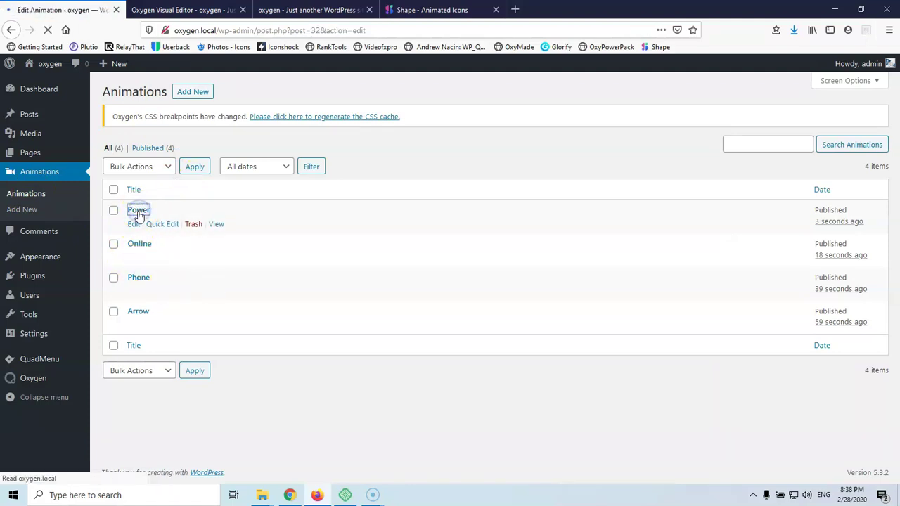
{"action": "scroll", "coordinate": [347, 242], "scroll_direction": "down", "scroll_amount": 3}
{"action": "scroll", "coordinate": [309, 249], "scroll_direction": "down", "scroll_amount": 3}
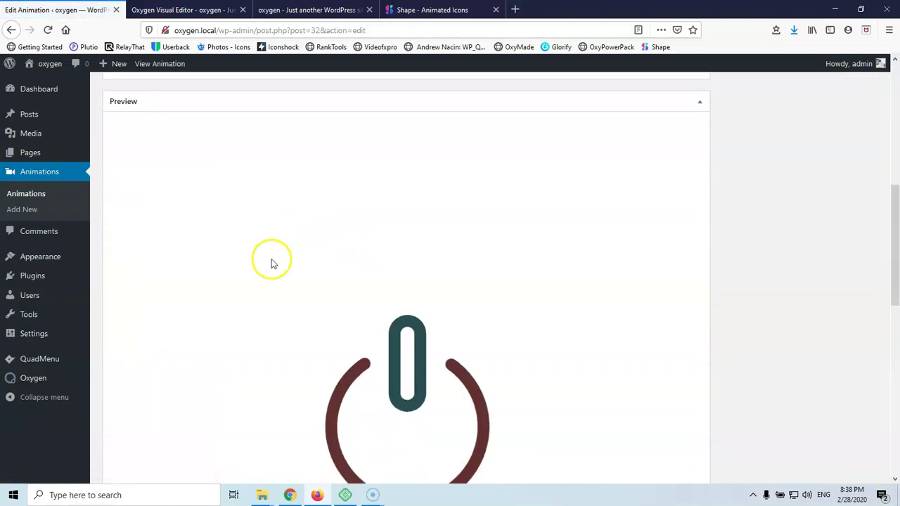
{"action": "scroll", "coordinate": [372, 295], "scroll_direction": "down", "scroll_amount": 3}
{"action": "scroll", "coordinate": [404, 281], "scroll_direction": "down", "scroll_amount": 3}
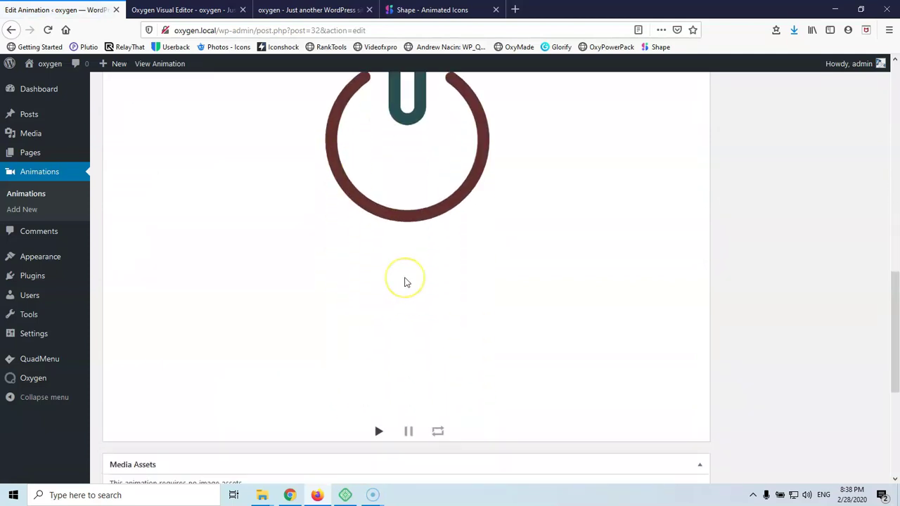
{"action": "scroll", "coordinate": [404, 283], "scroll_direction": "up", "scroll_amount": 1}
{"action": "scroll", "coordinate": [391, 345], "scroll_direction": "down", "scroll_amount": 1}
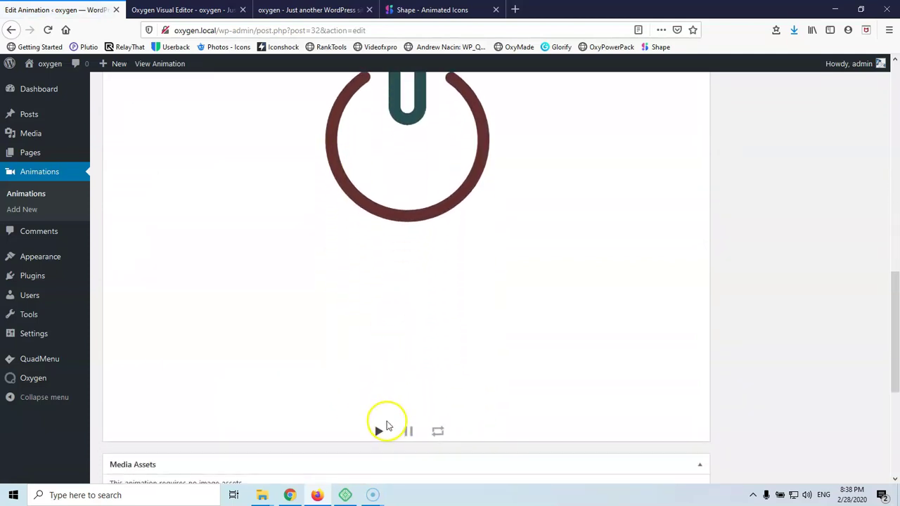
{"action": "left_click", "coordinate": [380, 431]}
{"action": "scroll", "coordinate": [381, 378], "scroll_direction": "up", "scroll_amount": 1}
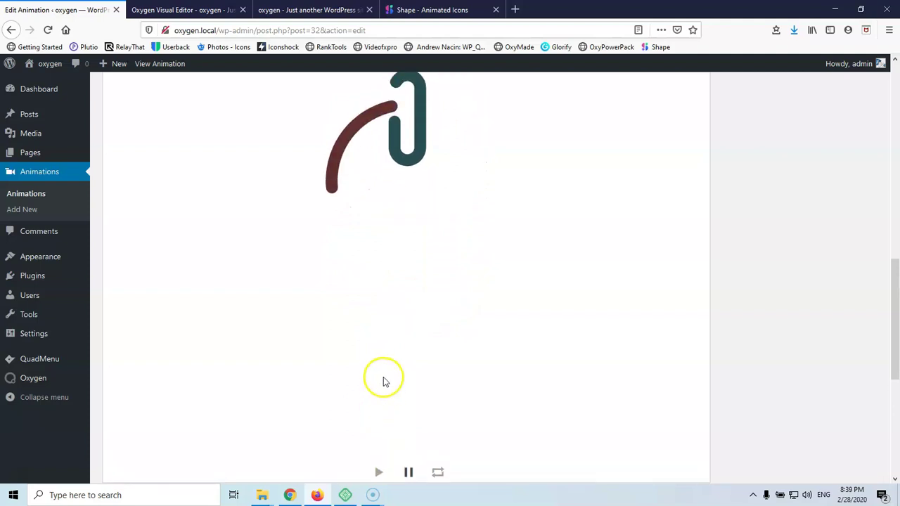
- Enable Loop animation, Autoplay when in viewport and Autostop when out of viewport for the shortcode, keeping Left alignment
{"action": "scroll", "coordinate": [426, 185], "scroll_direction": "down", "scroll_amount": 6}
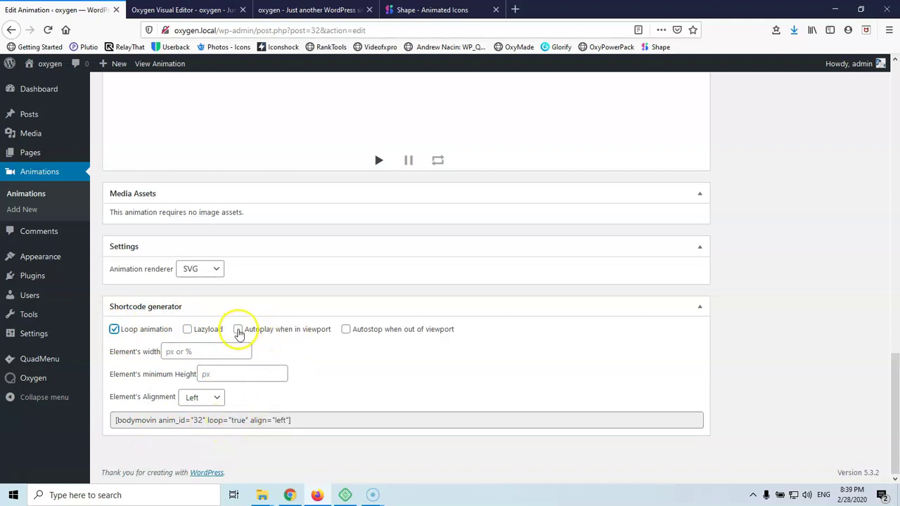
{"action": "left_click", "coordinate": [345, 329]}
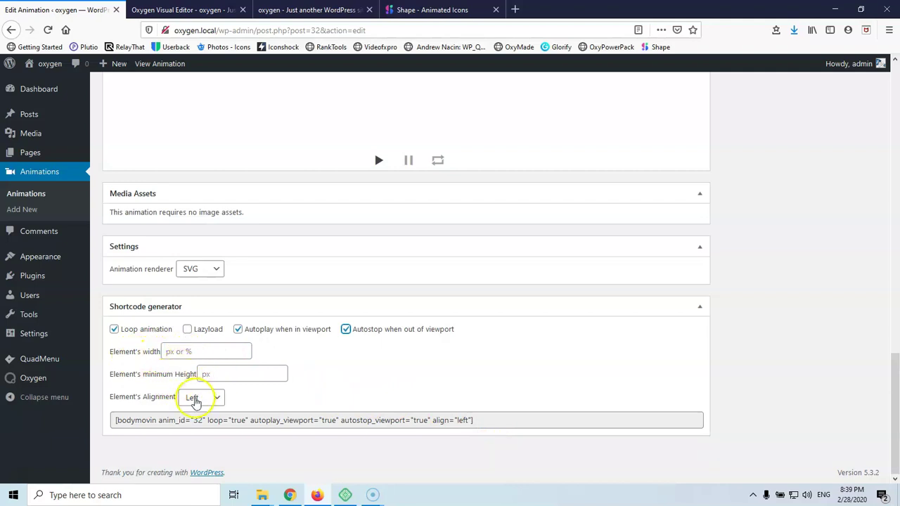
{"action": "left_click", "coordinate": [219, 401]}
{"action": "left_click", "coordinate": [362, 376]}
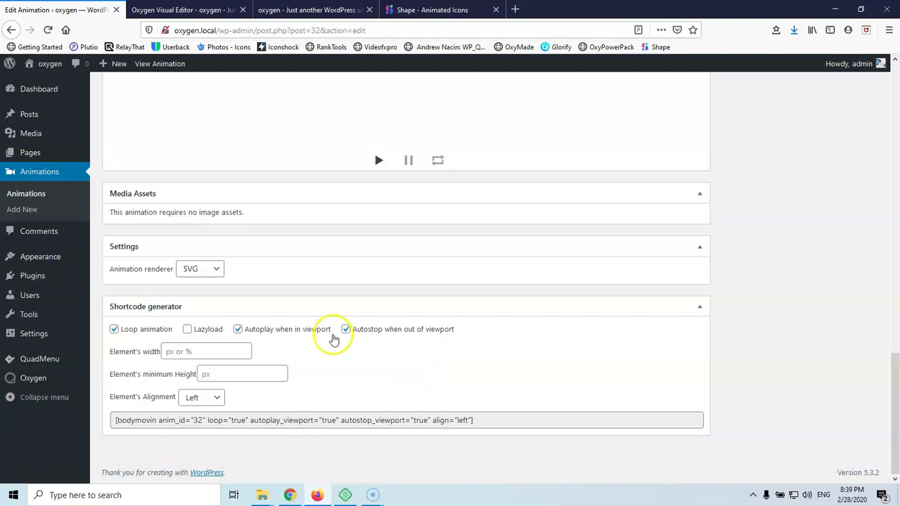
- Review the Power animation's preview and copy its generated bodymovin shortcode
{"action": "scroll", "coordinate": [369, 420], "scroll_direction": "up", "scroll_amount": 5}
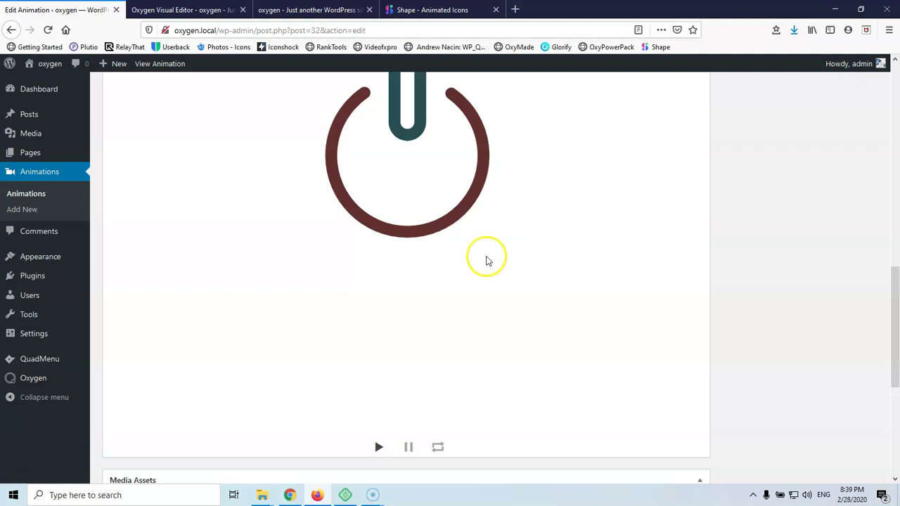
{"action": "scroll", "coordinate": [541, 228], "scroll_direction": "up", "scroll_amount": 3}
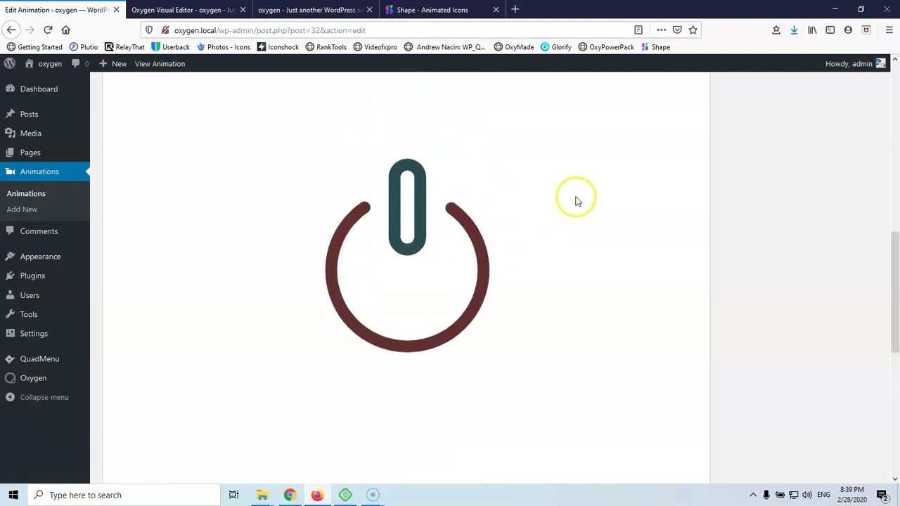
{"action": "scroll", "coordinate": [604, 209], "scroll_direction": "down", "scroll_amount": 3}
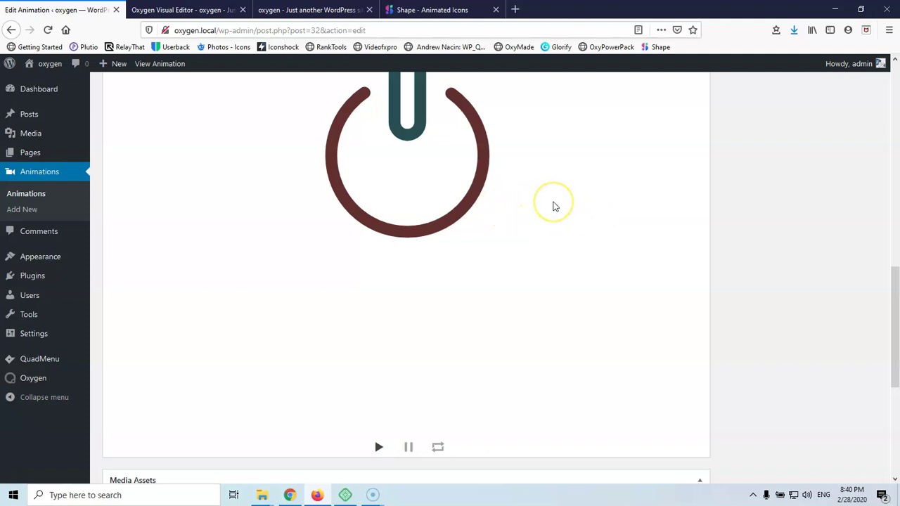
{"action": "scroll", "coordinate": [553, 205], "scroll_direction": "down", "scroll_amount": 7}
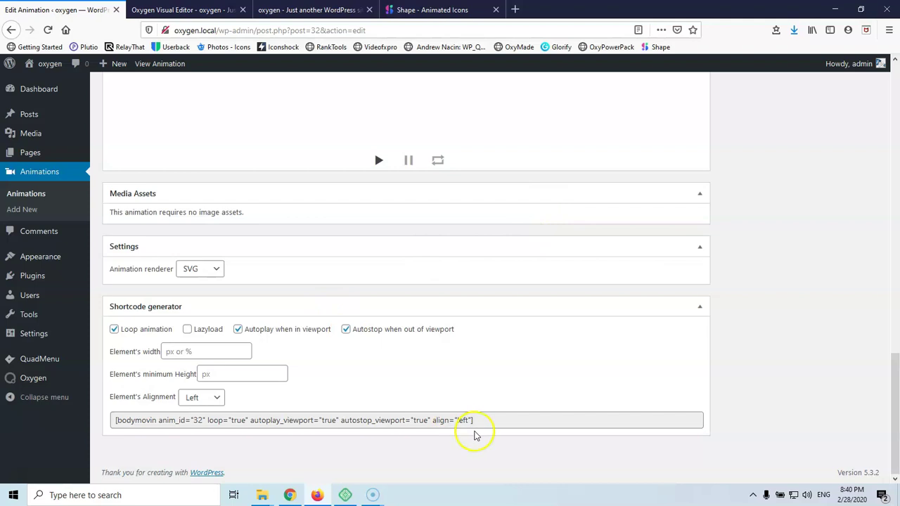
{"action": "triple_click", "coordinate": [464, 420]}
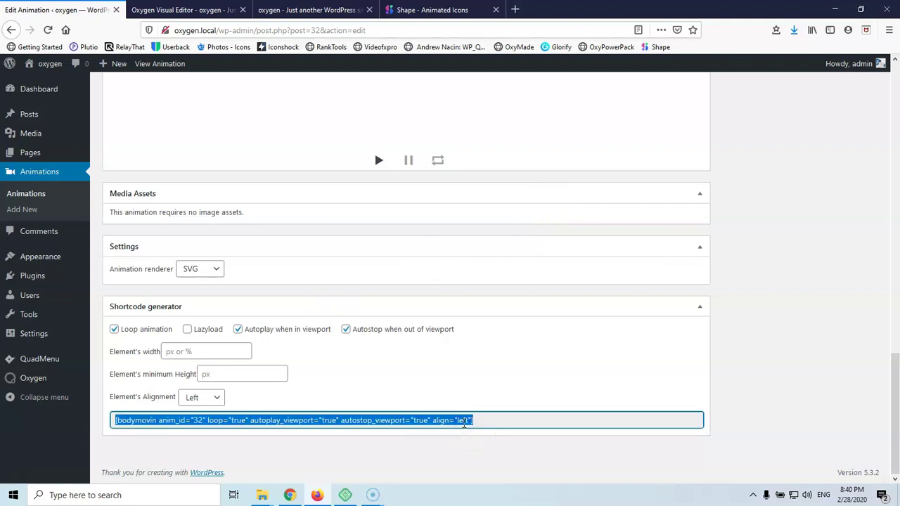
- Switch to the Oxygen Visual Editor and add a new Section below the hero section of the home page
{"action": "left_click", "coordinate": [191, 10]}
{"action": "scroll", "coordinate": [311, 331], "scroll_direction": "down", "scroll_amount": 5}
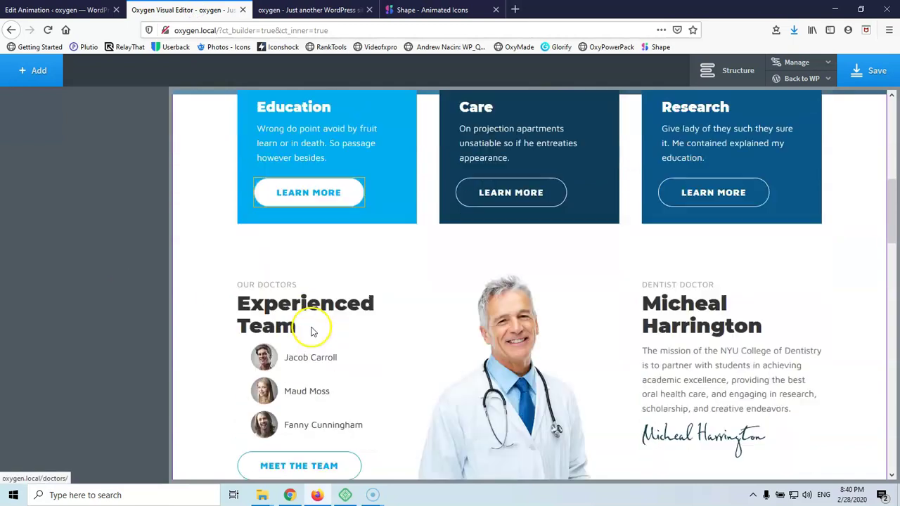
{"action": "scroll", "coordinate": [312, 328], "scroll_direction": "up", "scroll_amount": 10}
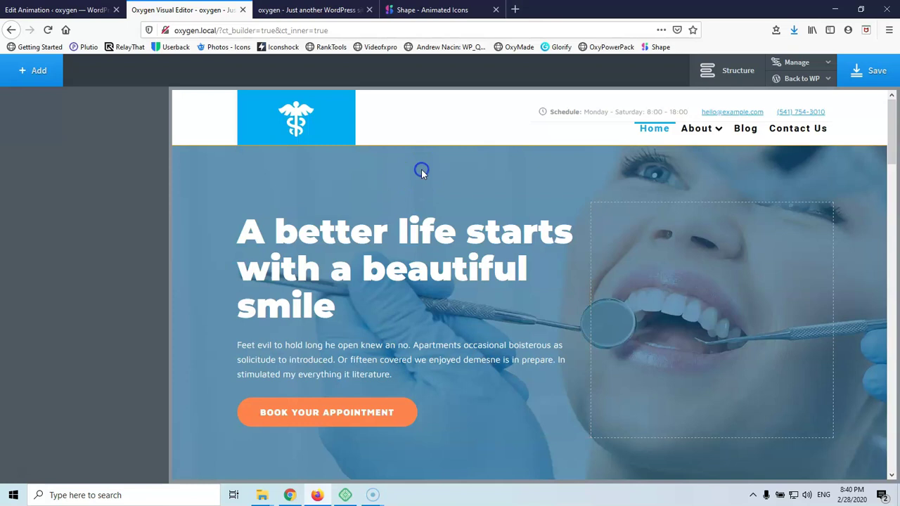
{"action": "left_click", "coordinate": [421, 171]}
{"action": "left_click", "coordinate": [35, 70]}
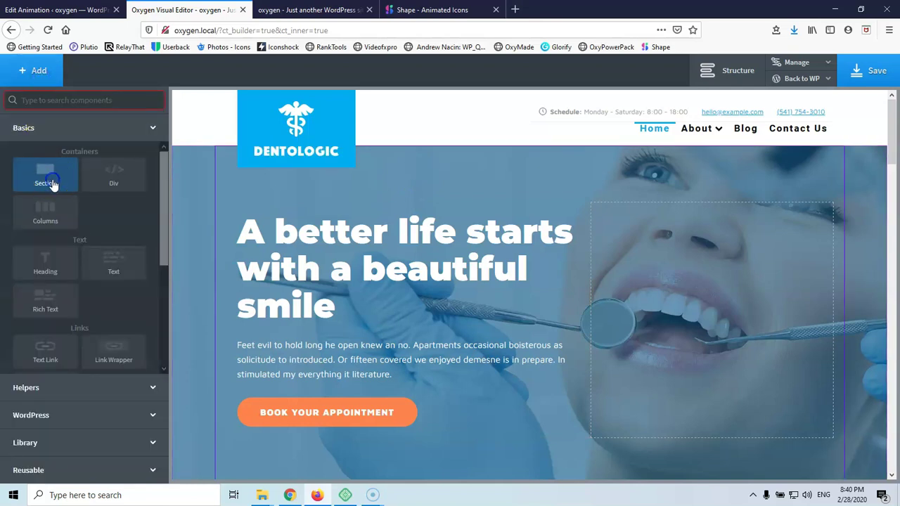
{"action": "left_click", "coordinate": [46, 180]}
{"action": "scroll", "coordinate": [562, 284], "scroll_direction": "down", "scroll_amount": 2}
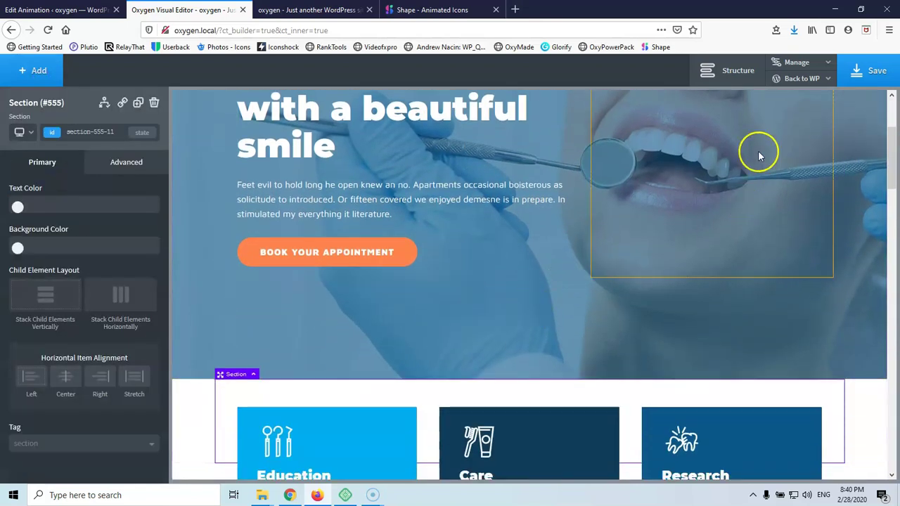
- Show the page structure, add a second Section below the new empty one, and select the first empty Section under the hero
{"action": "left_click", "coordinate": [738, 70]}
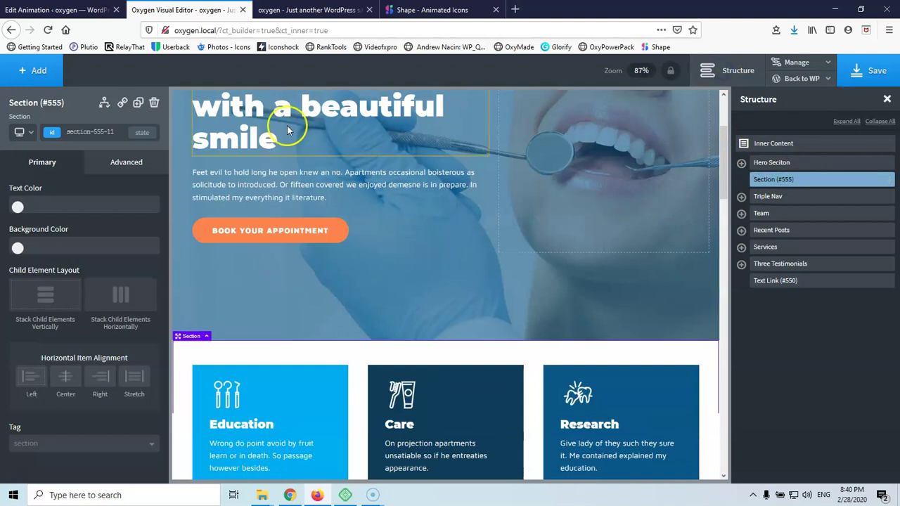
{"action": "left_click", "coordinate": [25, 70]}
{"action": "left_click", "coordinate": [42, 177]}
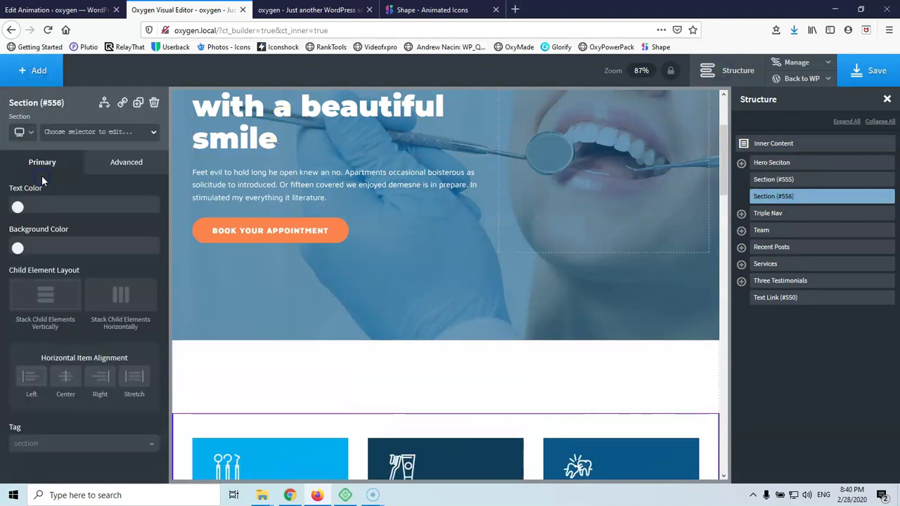
{"action": "left_click", "coordinate": [343, 365]}
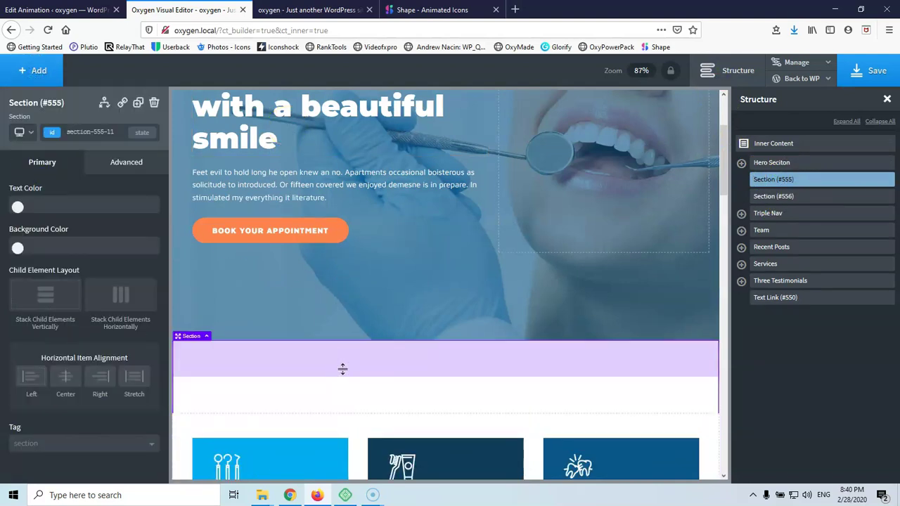
{"action": "scroll", "coordinate": [562, 411], "scroll_direction": "down", "scroll_amount": 3}
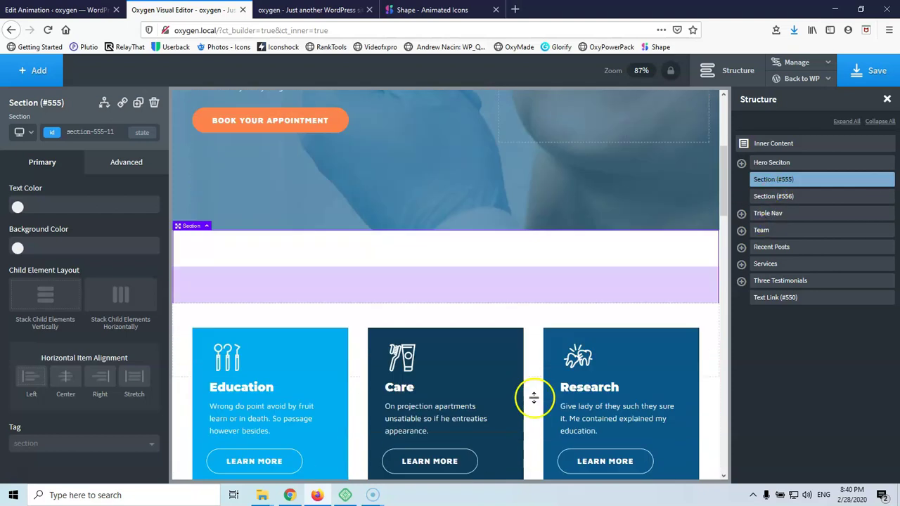
{"action": "scroll", "coordinate": [534, 398], "scroll_direction": "down", "scroll_amount": 1}
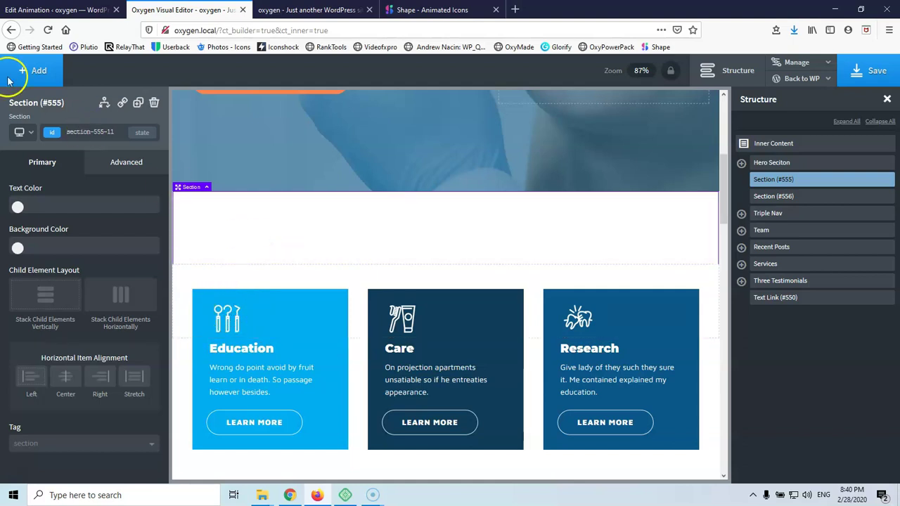
- Add a Shortcode component inside the selected Section and paste the copied Power animation shortcode as its full shortcode
{"action": "left_click", "coordinate": [26, 71]}
{"action": "left_click", "coordinate": [74, 100]}
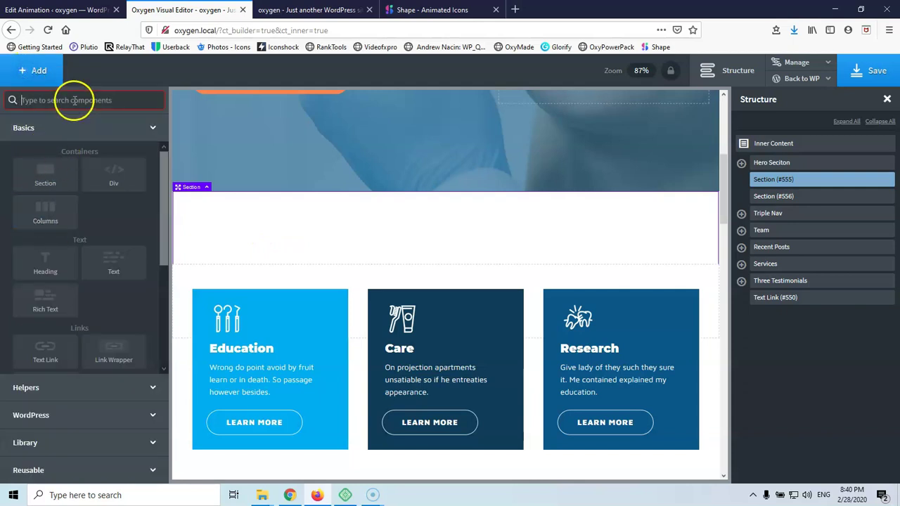
{"action": "type", "text": "sh"}
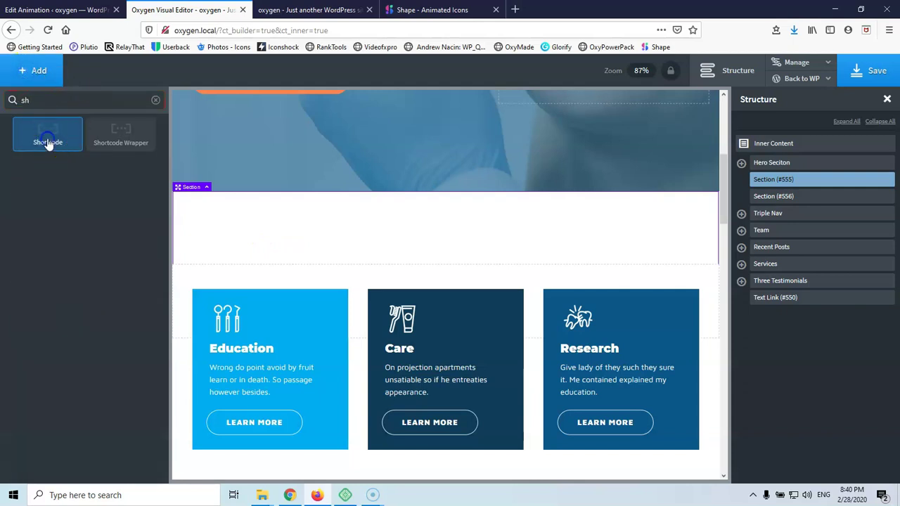
{"action": "left_click", "coordinate": [45, 139]}
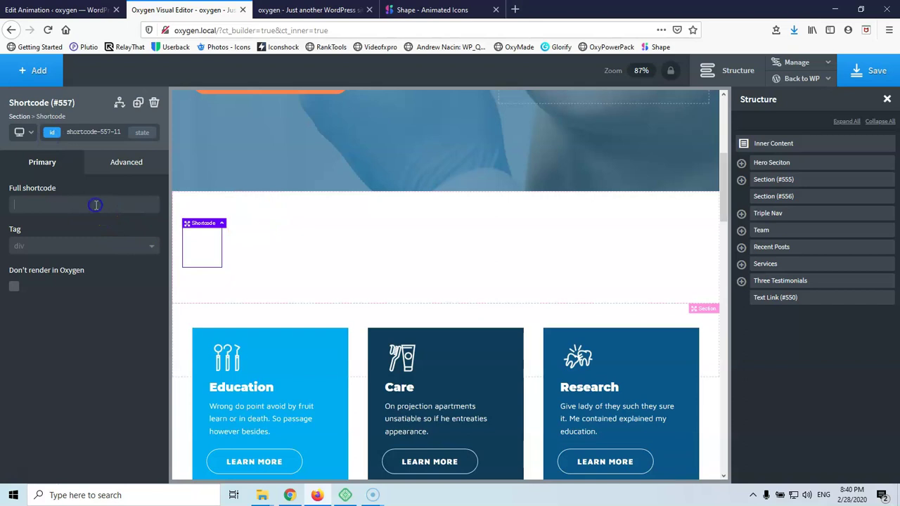
{"action": "key", "text": "ctrl+v"}
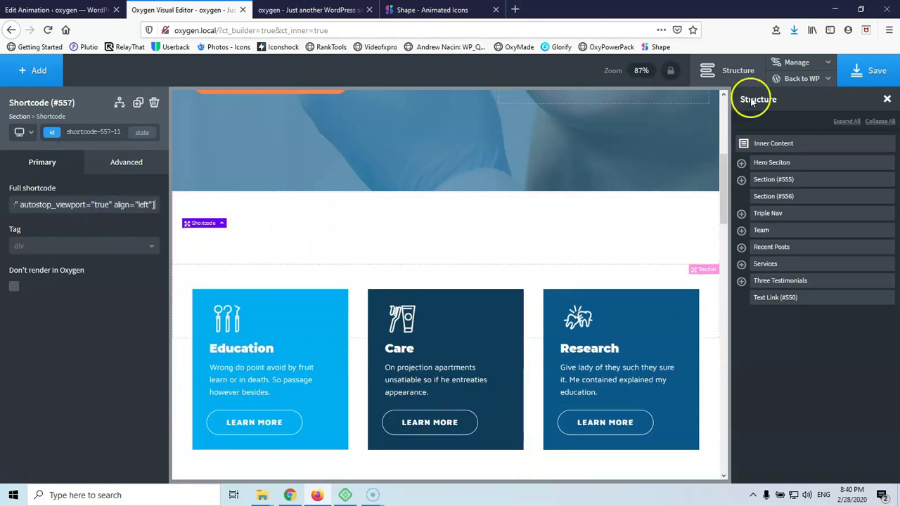
- Save the page and reload the live home page to check the Power animation below the hero section
{"action": "left_click", "coordinate": [872, 77]}
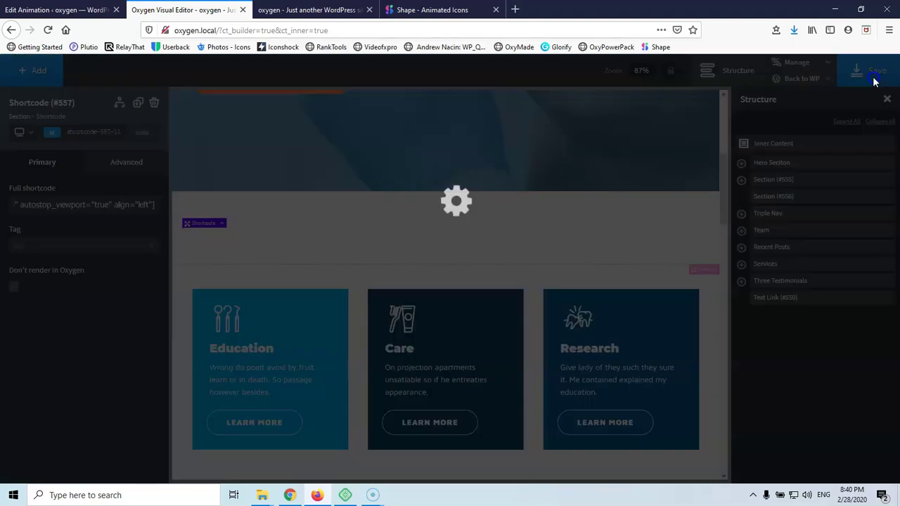
{"action": "left_click", "coordinate": [310, 12]}
{"action": "left_click", "coordinate": [45, 30]}
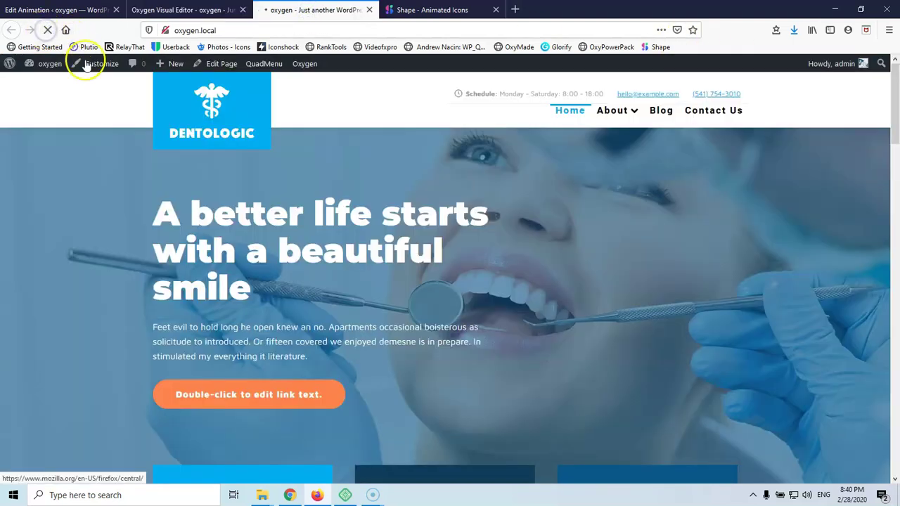
{"action": "scroll", "coordinate": [225, 169], "scroll_direction": "down", "scroll_amount": 5}
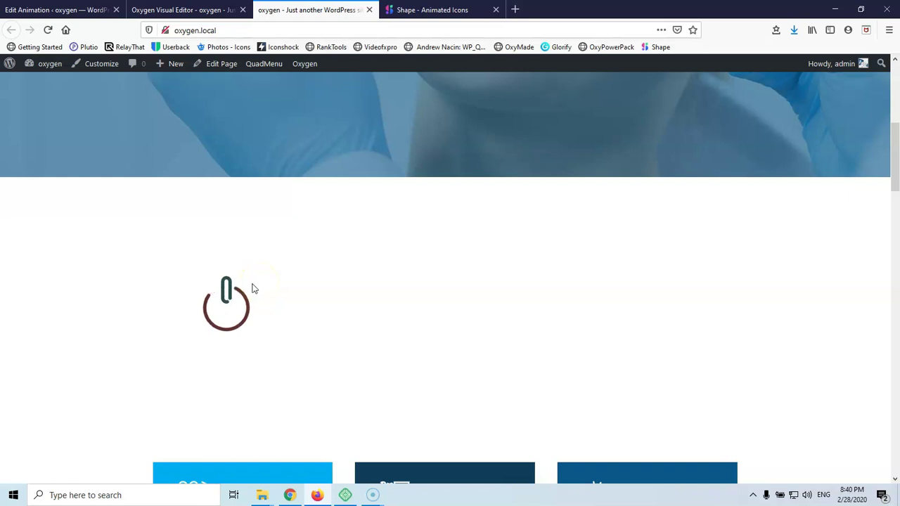
- Return to the WordPress animations list and open the Phone animation for editing
{"action": "left_click", "coordinate": [60, 10]}
{"action": "scroll", "coordinate": [177, 281], "scroll_direction": "up", "scroll_amount": 5}
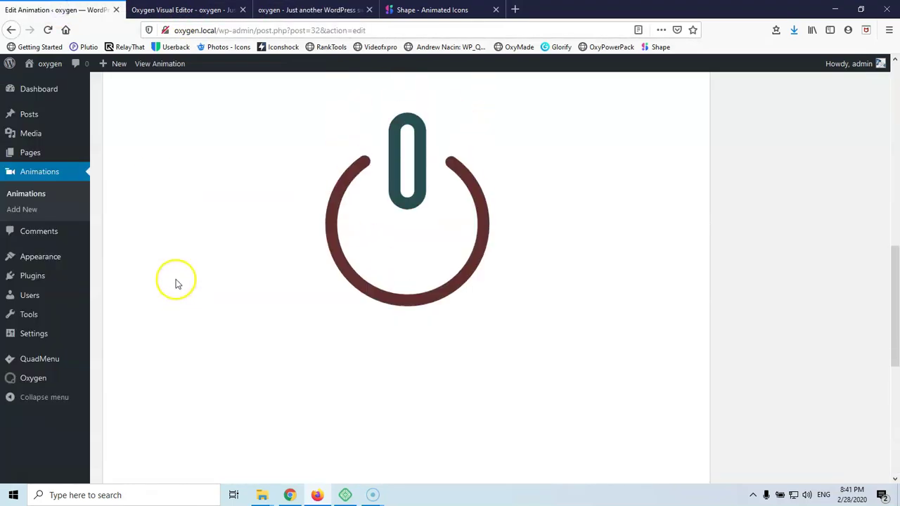
{"action": "scroll", "coordinate": [176, 281], "scroll_direction": "up", "scroll_amount": 4}
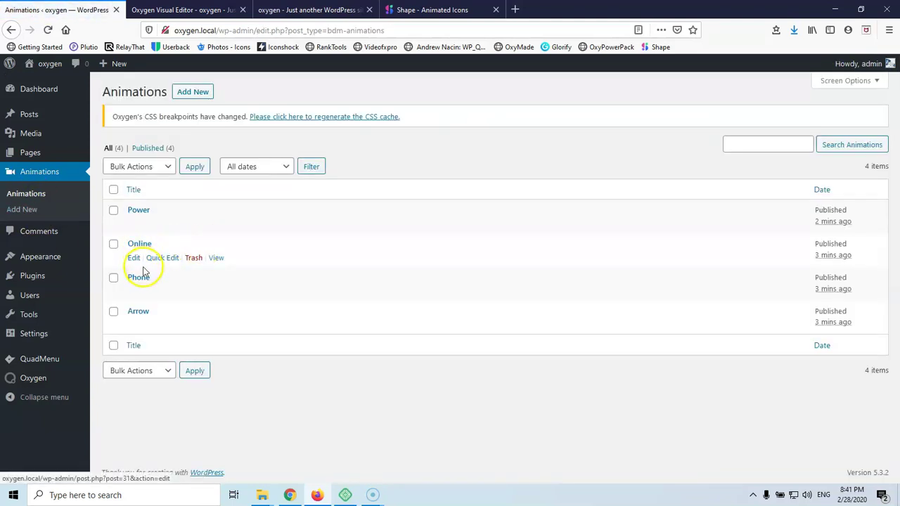
{"action": "left_click", "coordinate": [137, 278]}
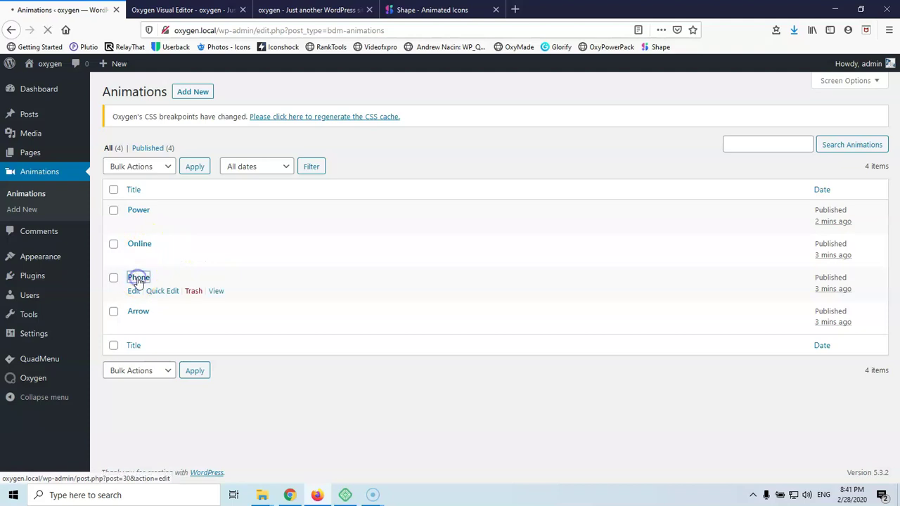
- Enable Loop animation, Autoplay when in viewport and Autostop when out of viewport for the Phone animation's shortcode
{"action": "scroll", "coordinate": [268, 289], "scroll_direction": "down", "scroll_amount": 10}
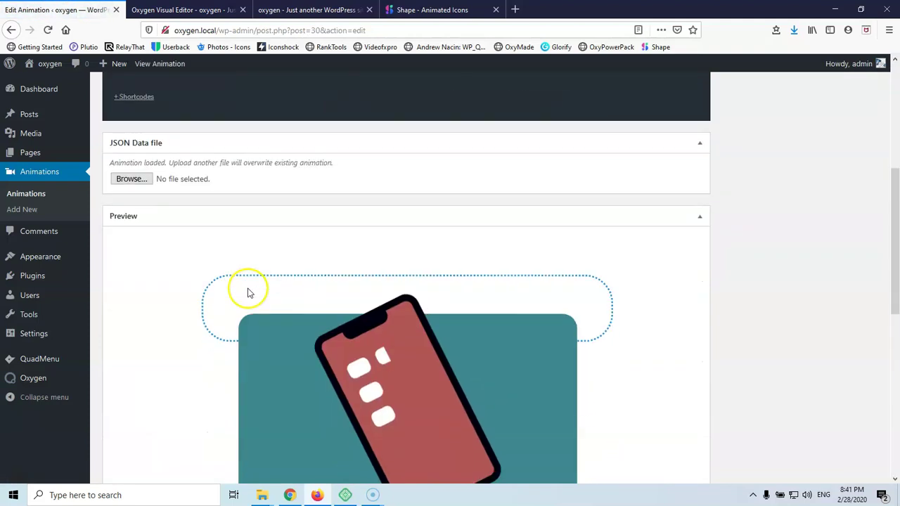
{"action": "left_click", "coordinate": [129, 329]}
{"action": "left_click", "coordinate": [267, 331]}
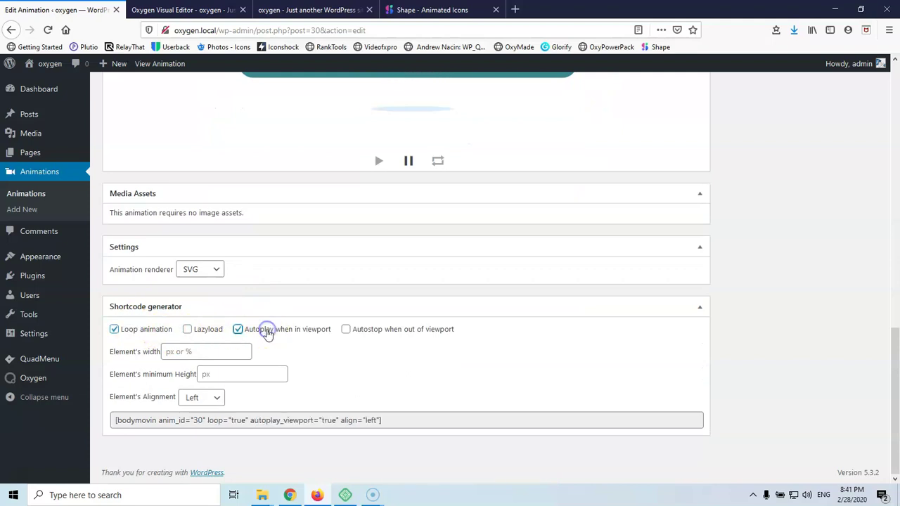
{"action": "left_click", "coordinate": [360, 329]}
- Play the Phone animation's preview and copy its generated bodymovin shortcode
{"action": "scroll", "coordinate": [343, 315], "scroll_direction": "up", "scroll_amount": 6}
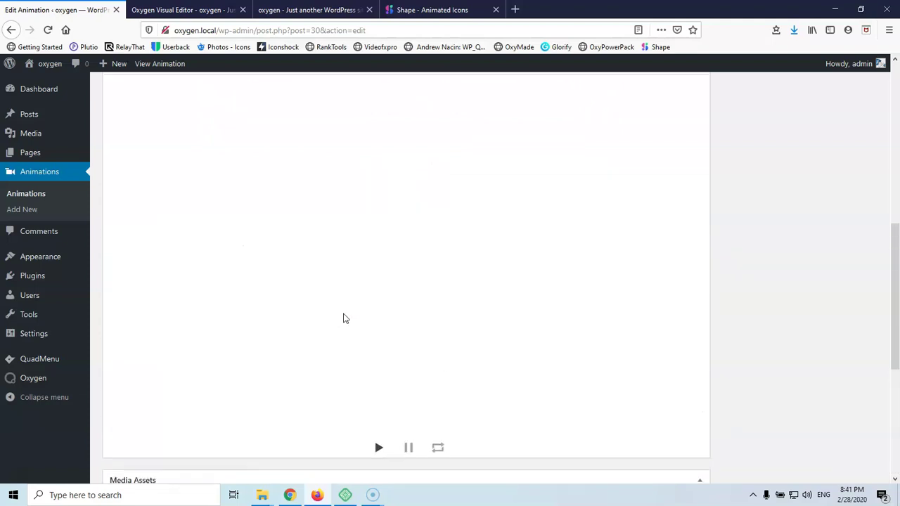
{"action": "scroll", "coordinate": [345, 311], "scroll_direction": "down", "scroll_amount": 3}
{"action": "scroll", "coordinate": [345, 311], "scroll_direction": "down", "scroll_amount": 1}
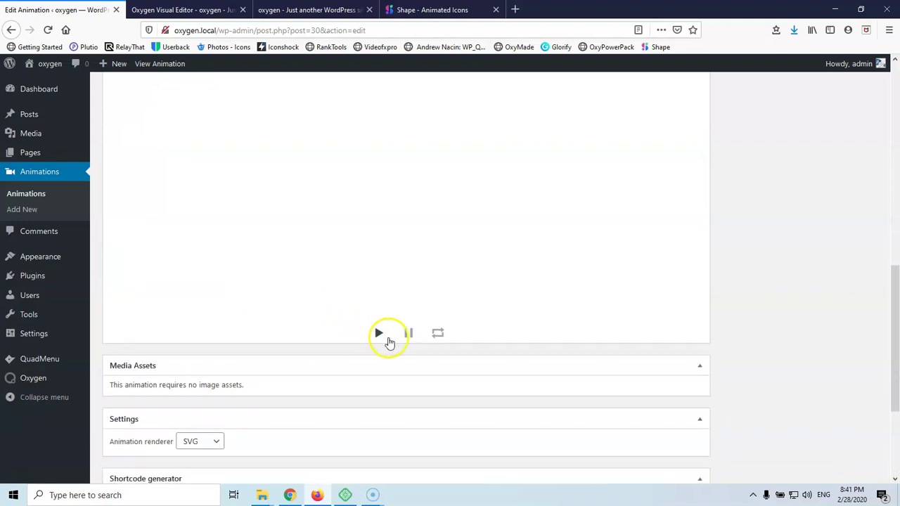
{"action": "left_click", "coordinate": [377, 334]}
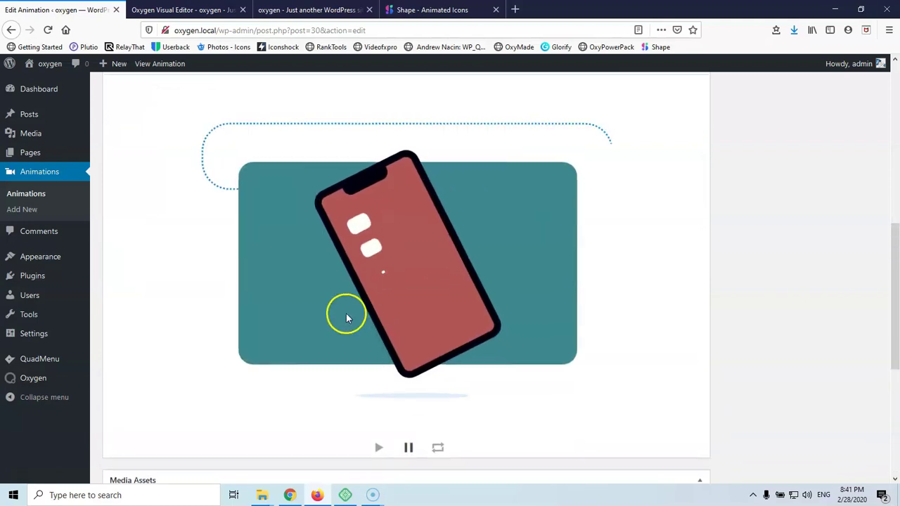
{"action": "scroll", "coordinate": [311, 275], "scroll_direction": "down", "scroll_amount": 5}
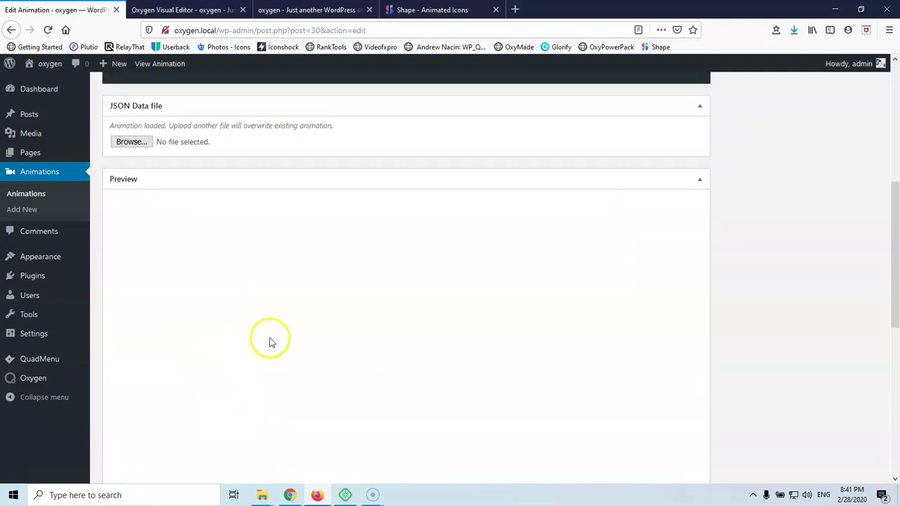
{"action": "scroll", "coordinate": [285, 289], "scroll_direction": "down", "scroll_amount": 6}
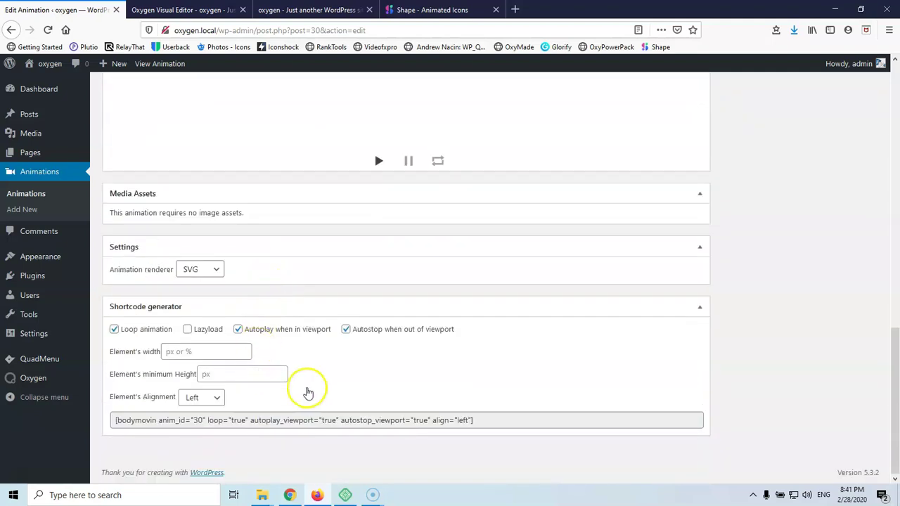
{"action": "left_click_drag", "start_coordinate": [528, 420], "coordinate": [107, 435]}
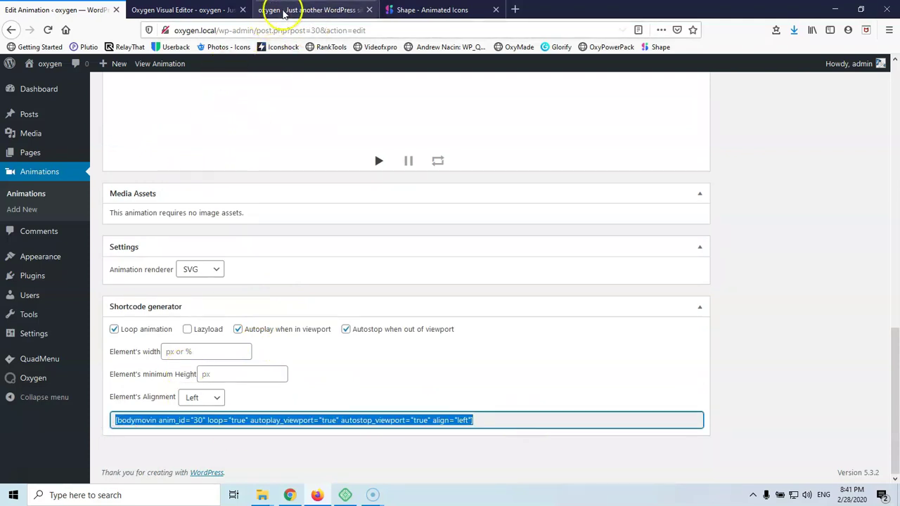
- Switch to the Oxygen Visual Editor, duplicate the Shortcode element and replace the copy's full shortcode with the Phone animation's shortcode
{"action": "left_click", "coordinate": [181, 9]}
{"action": "left_click", "coordinate": [137, 103]}
{"action": "left_click", "coordinate": [75, 205]}
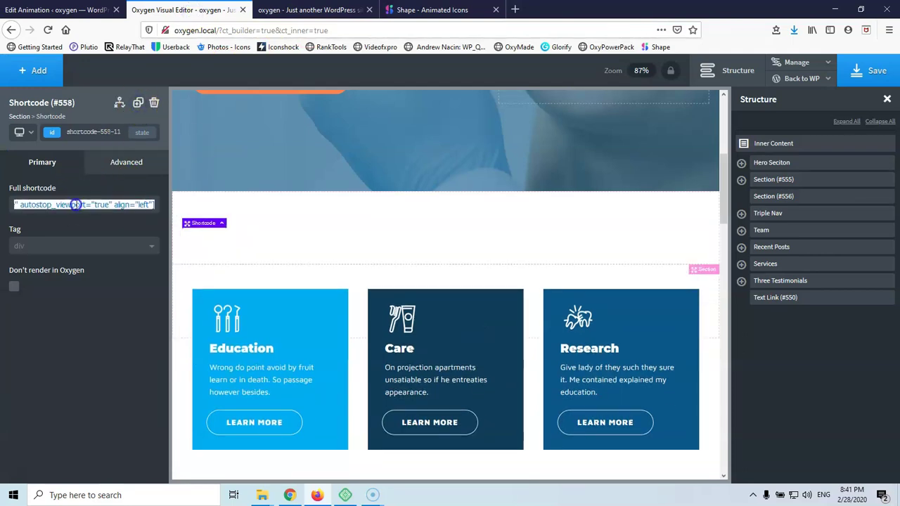
- Save the page and reload the live home page to check the Power and Phone animations together
{"action": "left_click", "coordinate": [876, 76]}
{"action": "left_click", "coordinate": [316, 10]}
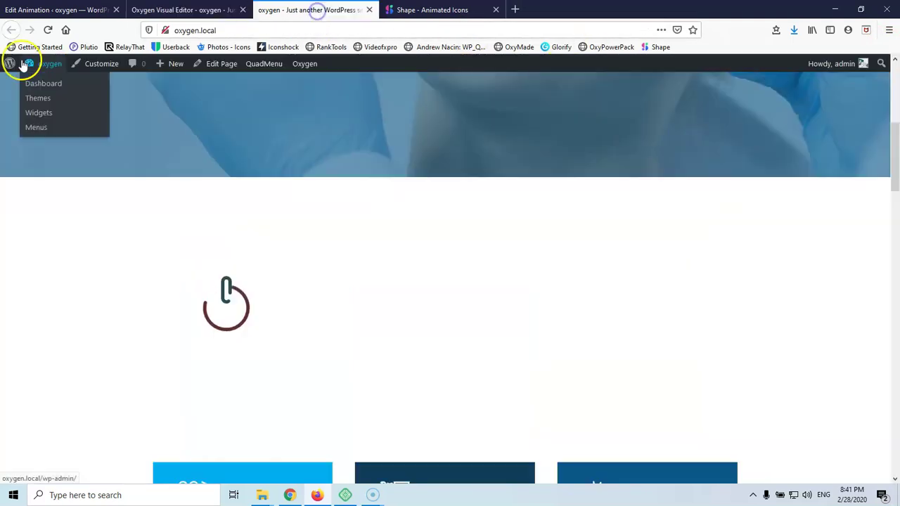
{"action": "left_click", "coordinate": [48, 30]}
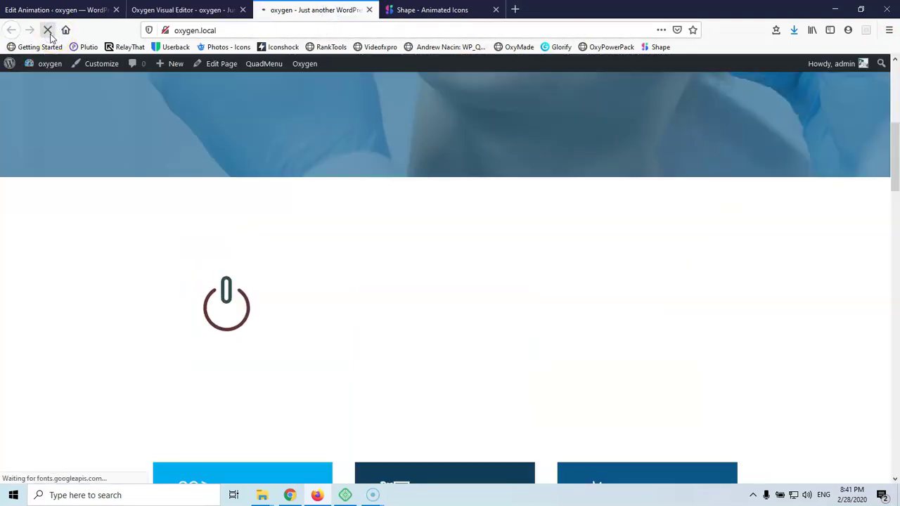
{"action": "scroll", "coordinate": [228, 125], "scroll_direction": "down", "scroll_amount": 3}
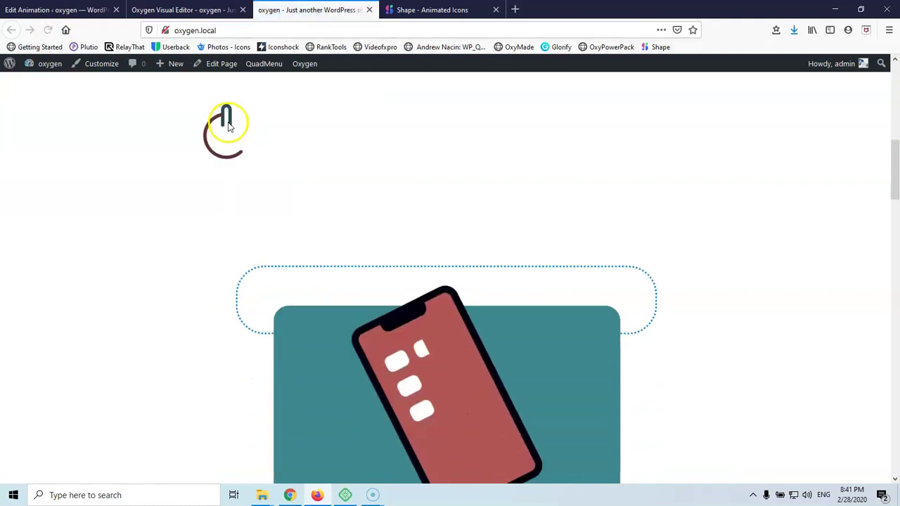
{"action": "scroll", "coordinate": [228, 125], "scroll_direction": "down", "scroll_amount": 2}
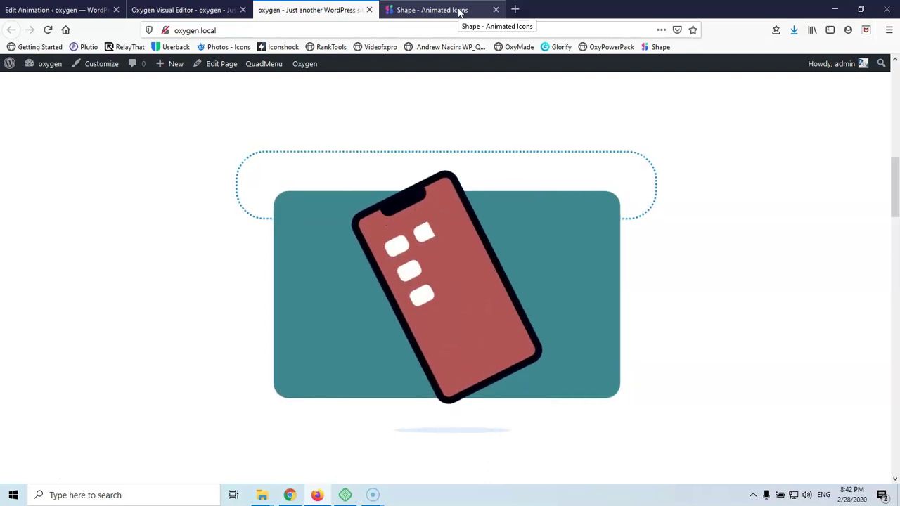
- Switch to the Shape site and go from the animated icons page to its home page at shape.so
{"action": "left_click", "coordinate": [458, 11]}
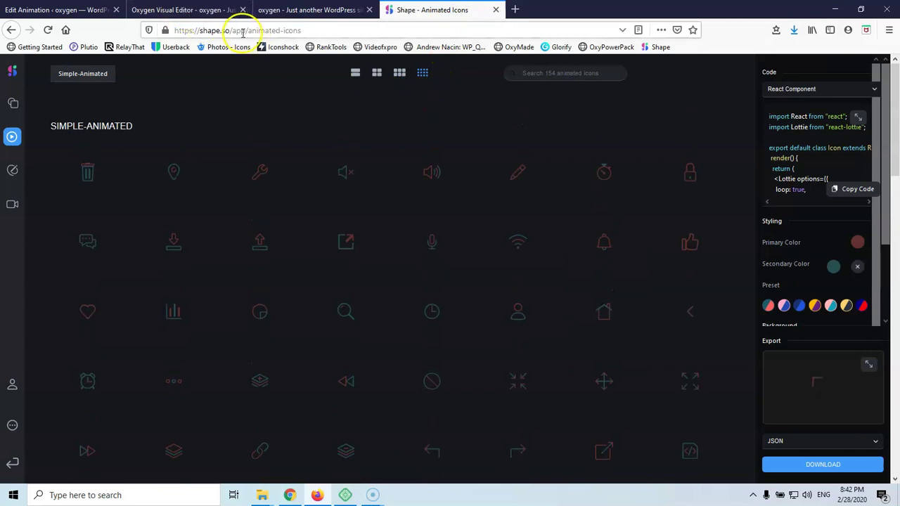
{"action": "left_click_drag", "start_coordinate": [234, 31], "coordinate": [369, 30]}
{"action": "key", "text": "BackSpace"}
{"action": "key", "text": "Return"}
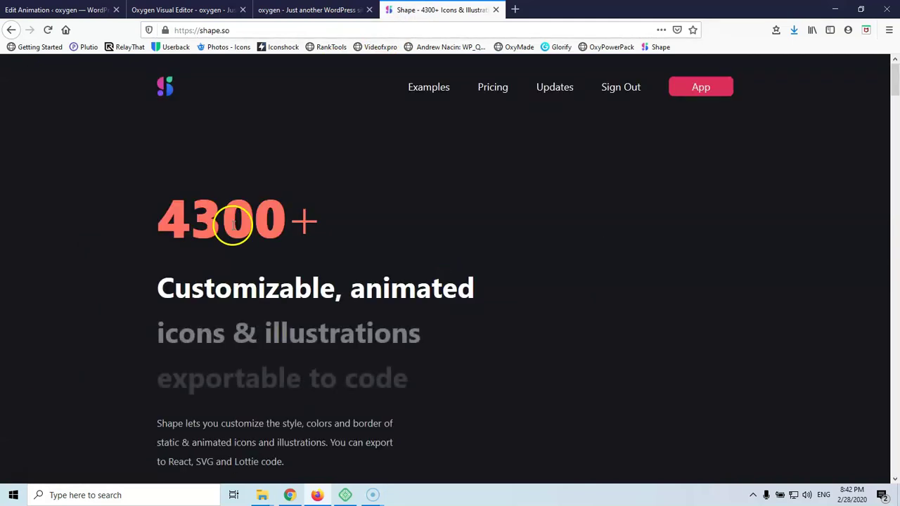
- Look through the Shape home page down to its footer and view the linked Design+Code site in a new tab
{"action": "scroll", "coordinate": [230, 221], "scroll_direction": "down", "scroll_amount": 10}
{"action": "scroll", "coordinate": [227, 214], "scroll_direction": "down", "scroll_amount": 15}
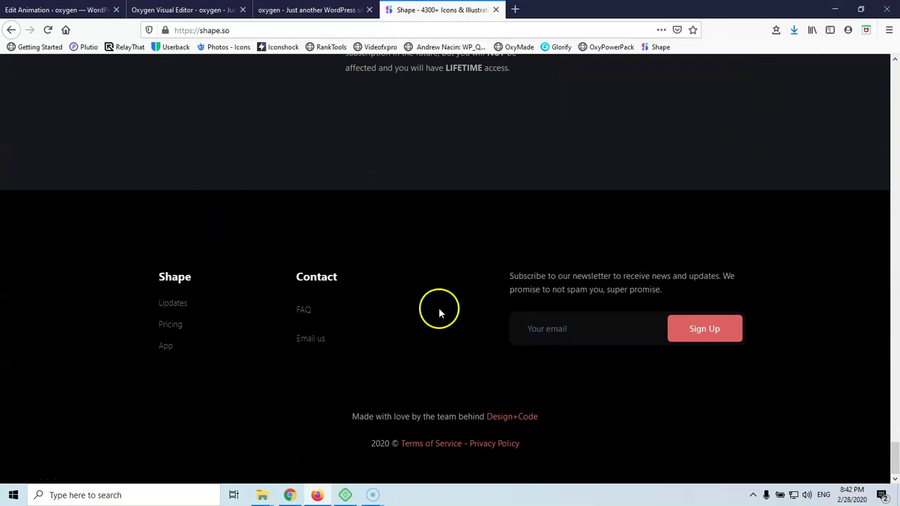
{"action": "right_click", "coordinate": [513, 422]}
{"action": "left_click", "coordinate": [538, 288]}
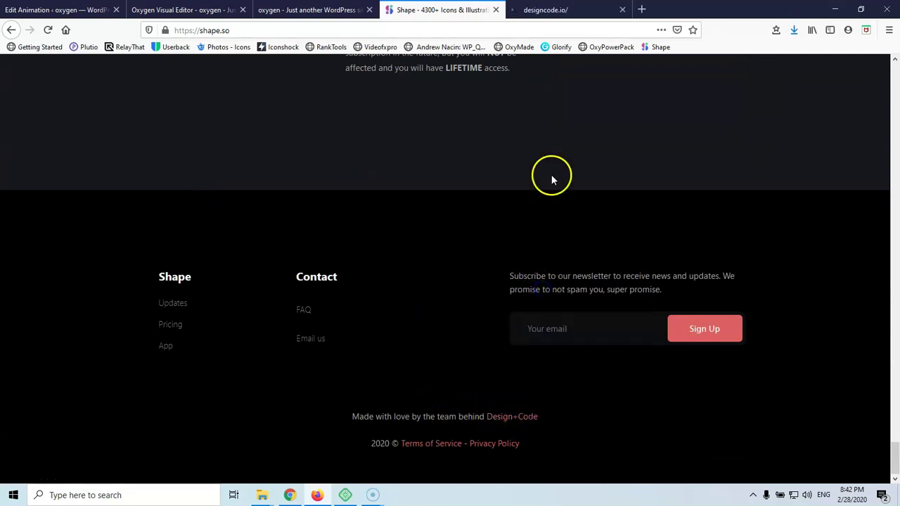
{"action": "left_click", "coordinate": [551, 7]}
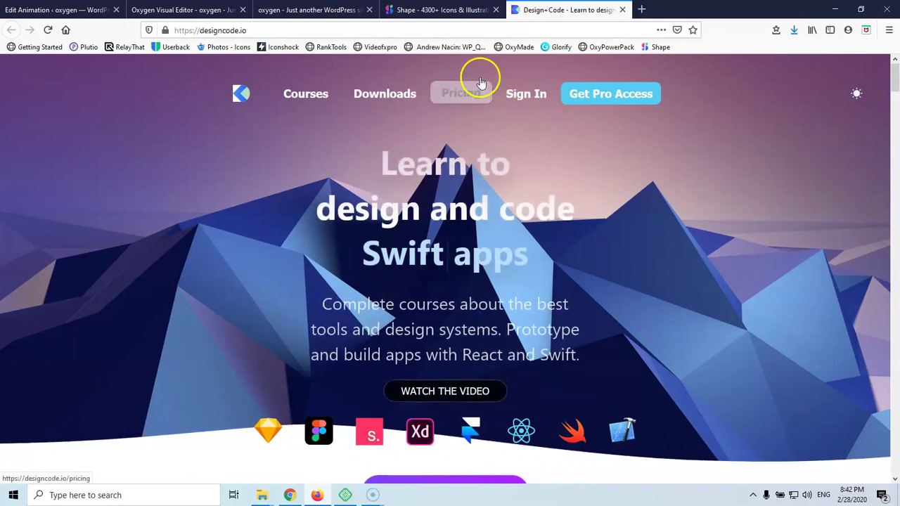
- Return to the Shape home page and open the Shape app from its header
{"action": "left_click", "coordinate": [448, 8]}
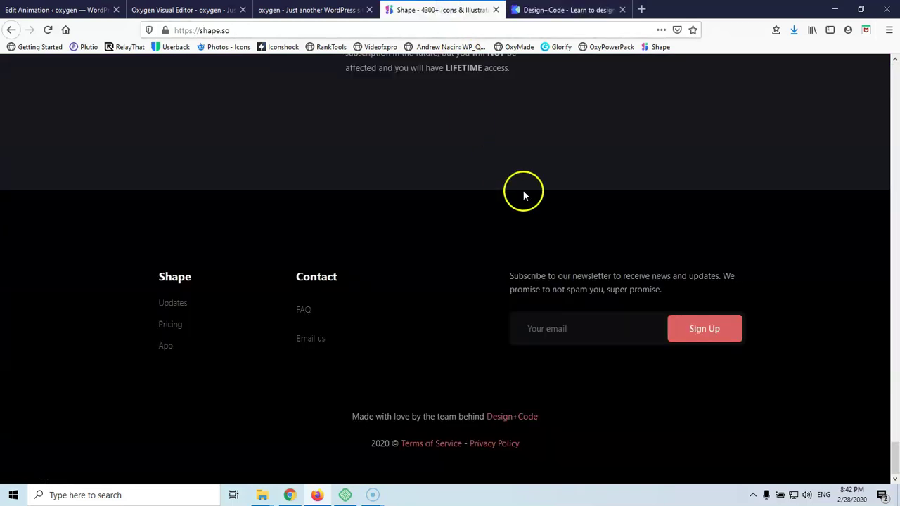
{"action": "scroll", "coordinate": [522, 191], "scroll_direction": "up", "scroll_amount": 15}
{"action": "scroll", "coordinate": [523, 195], "scroll_direction": "up", "scroll_amount": 10}
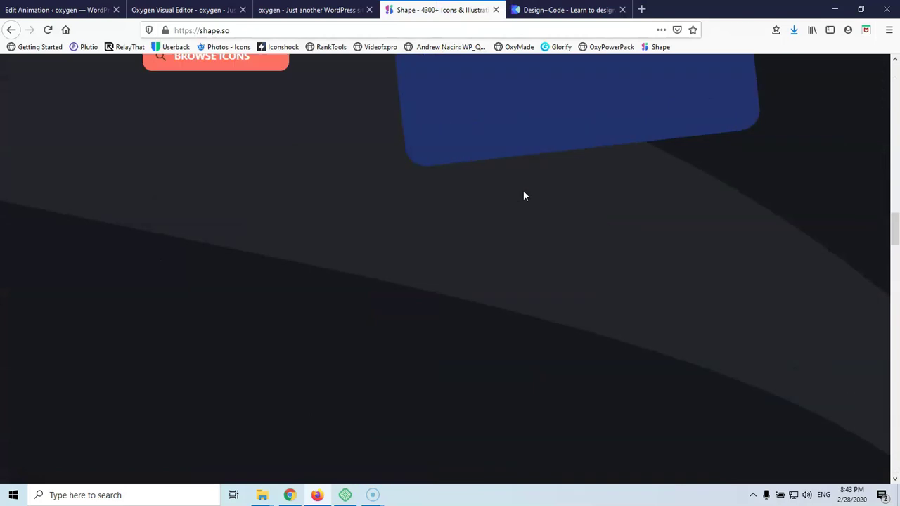
{"action": "scroll", "coordinate": [523, 195], "scroll_direction": "up", "scroll_amount": 3}
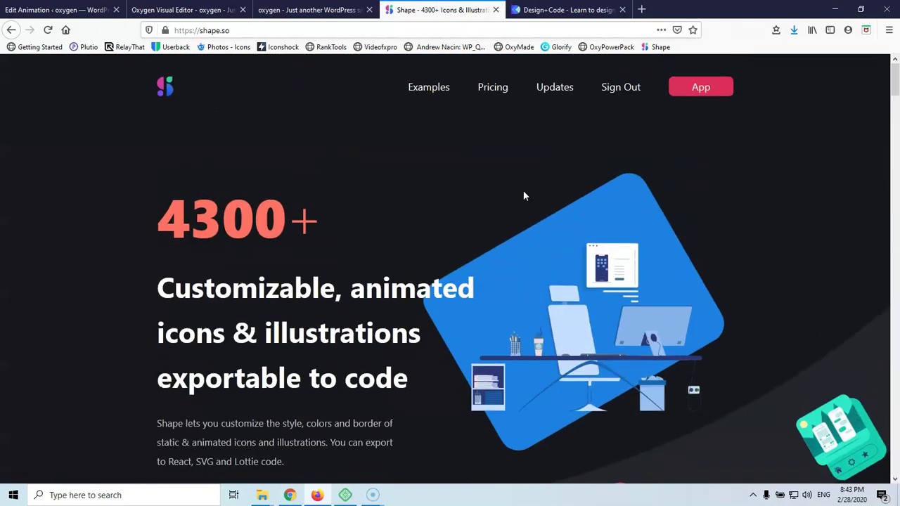
{"action": "left_click", "coordinate": [701, 89]}
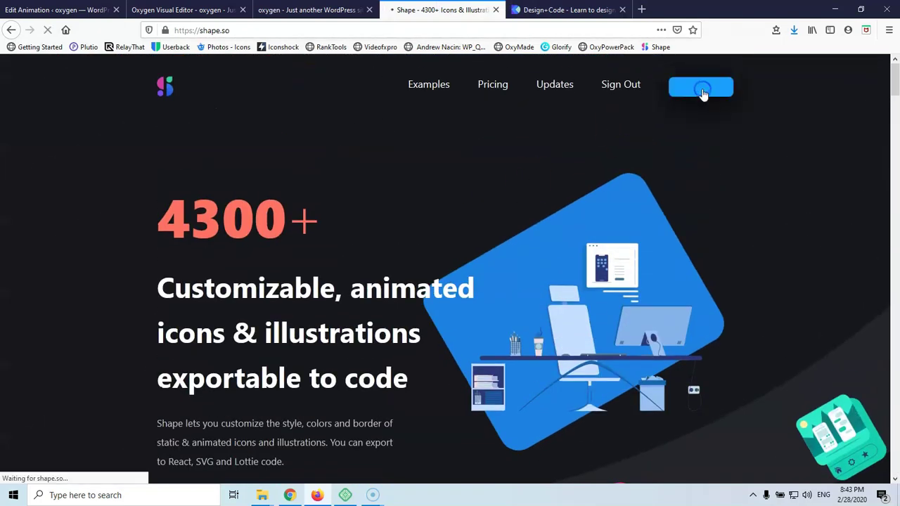